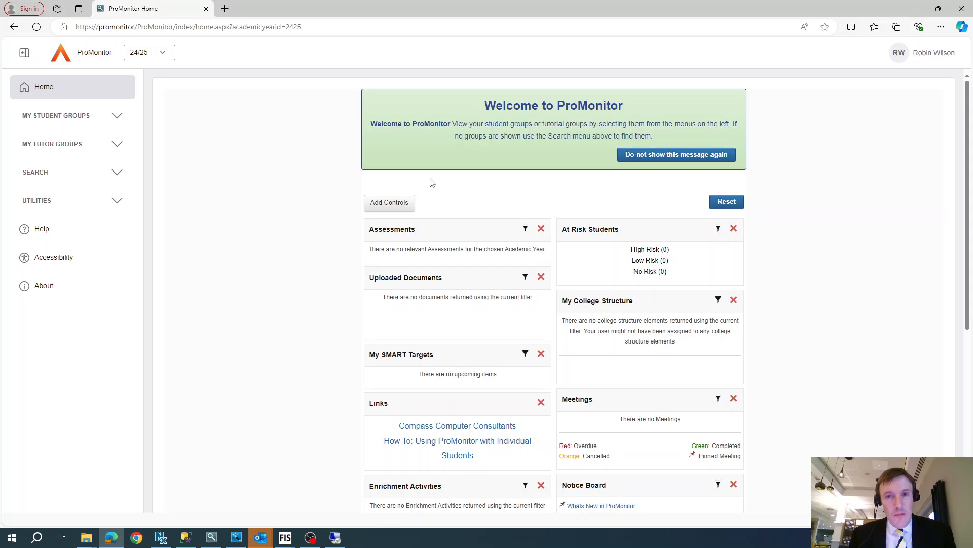
Step: Open the Test123-A (Test Course - Group A) student group and its markbook by group
{"action": "left_click", "coordinate": [54, 117]}
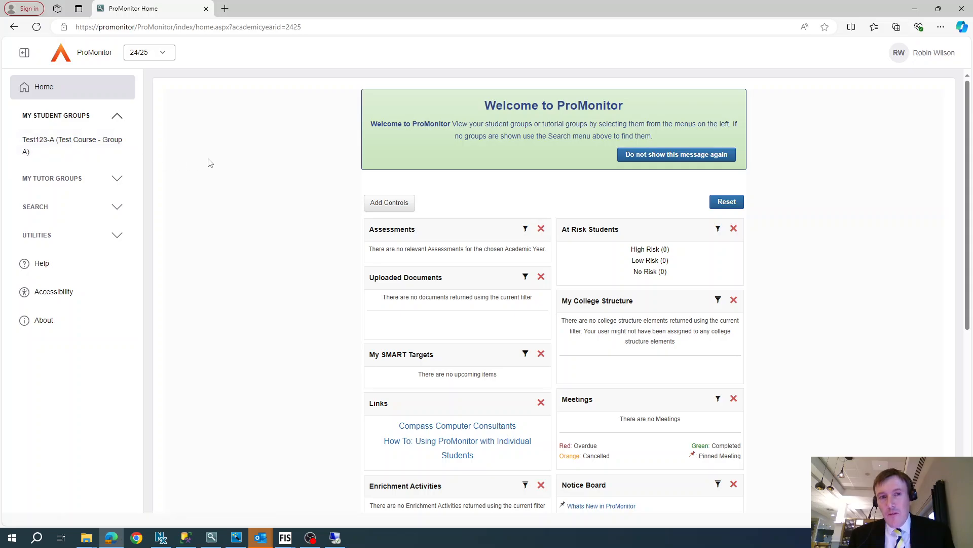
{"action": "left_click", "coordinate": [59, 147]}
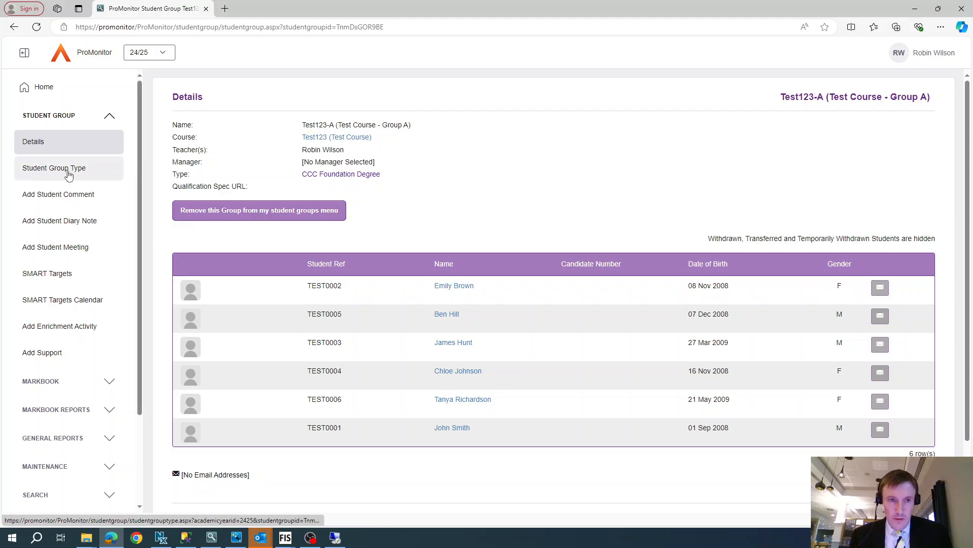
{"action": "scroll", "coordinate": [104, 331], "scroll_direction": "down", "scroll_amount": 2}
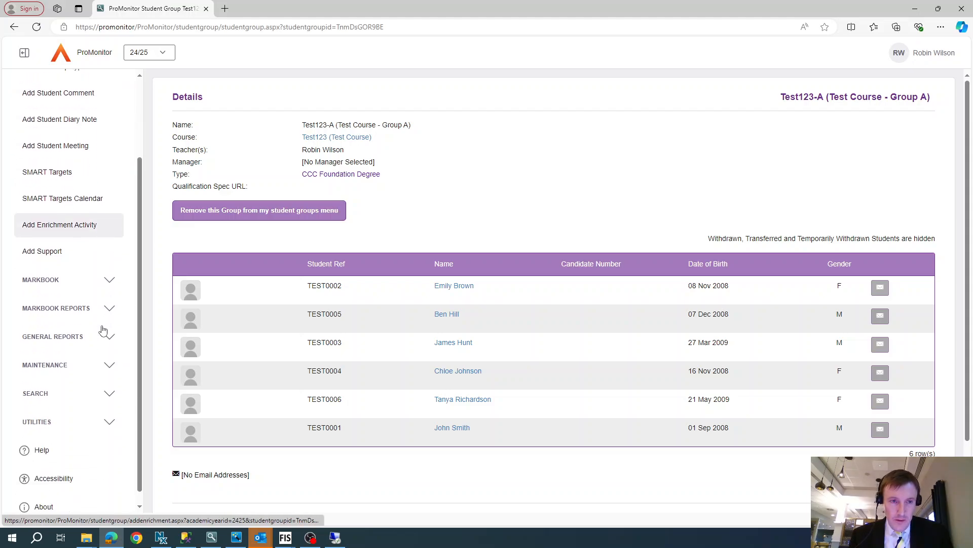
{"action": "left_click", "coordinate": [38, 282]}
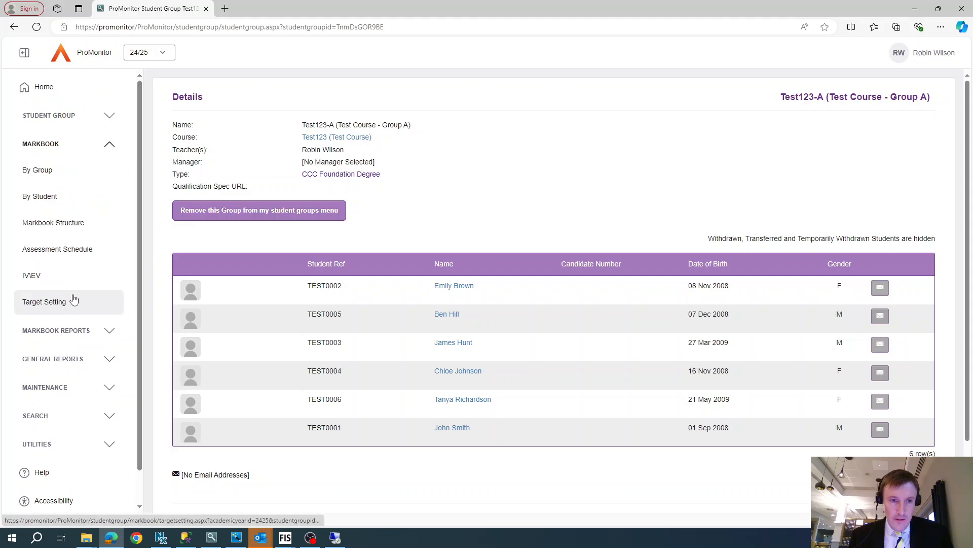
{"action": "left_click", "coordinate": [33, 172]}
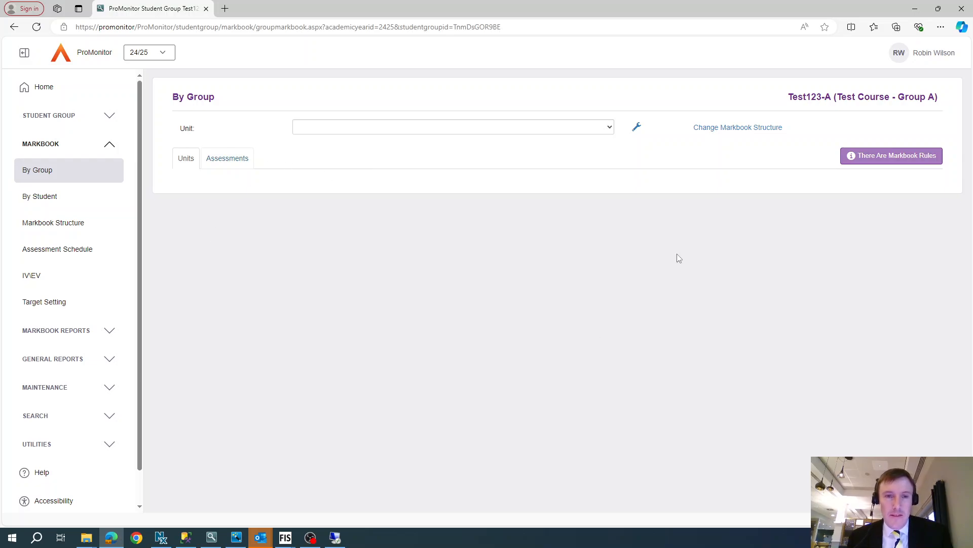
Step: Open course maintenance from the markbook structure and go to Find Units for Test123
{"action": "left_click", "coordinate": [729, 133]}
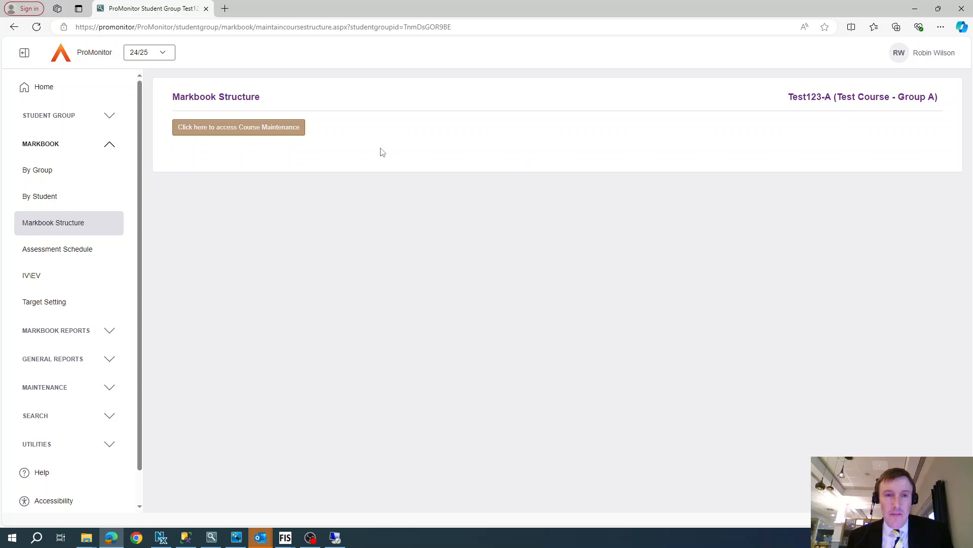
{"action": "left_click", "coordinate": [265, 133]}
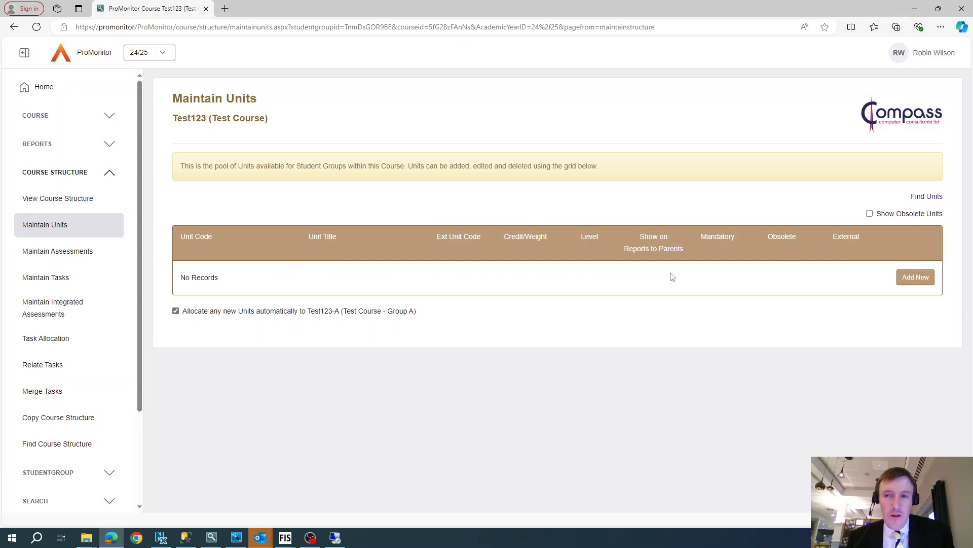
{"action": "left_click", "coordinate": [927, 196]}
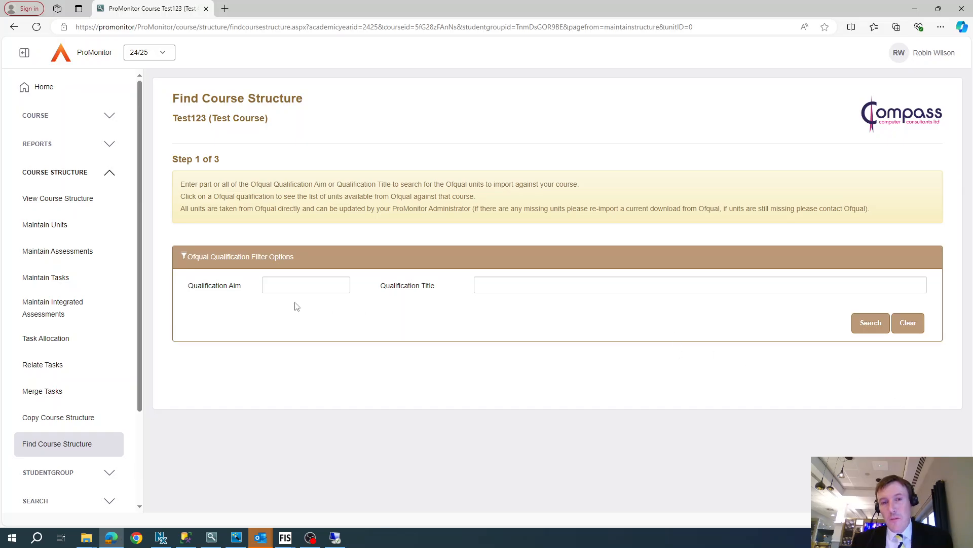
{"action": "left_click", "coordinate": [326, 285]}
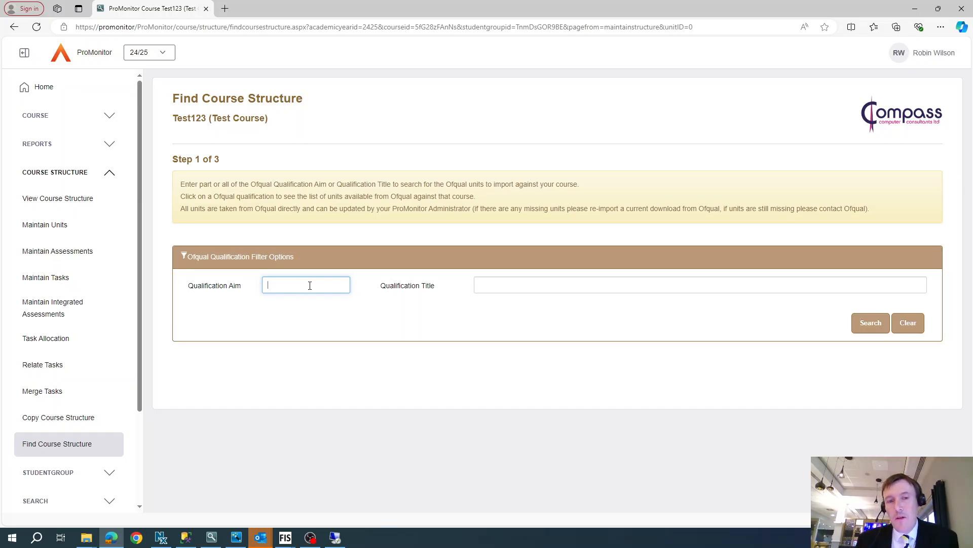
{"action": "left_click", "coordinate": [482, 285]}
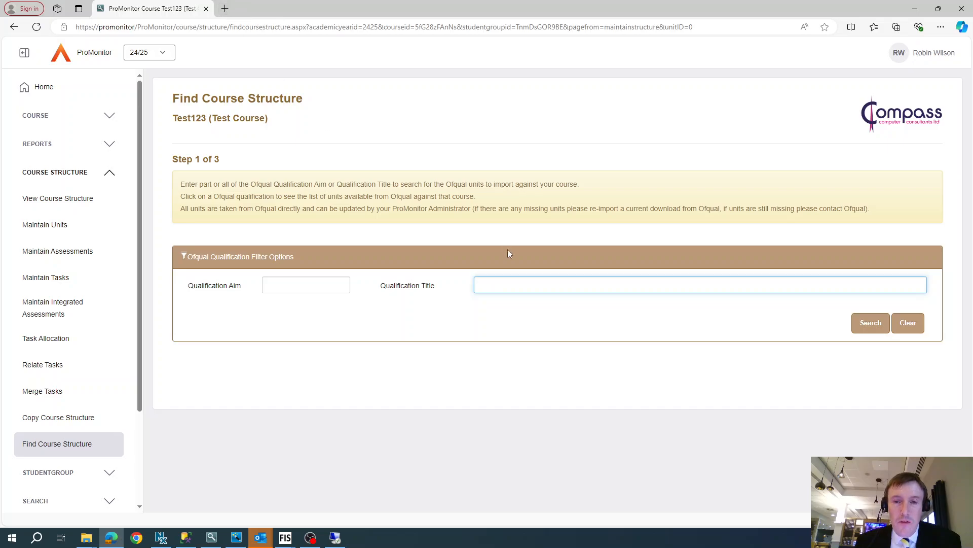
Step: In a new browser tab, search the web for 'fala learning aims' and open the GOV.UK Find a learning aim page
{"action": "left_click", "coordinate": [225, 8]}
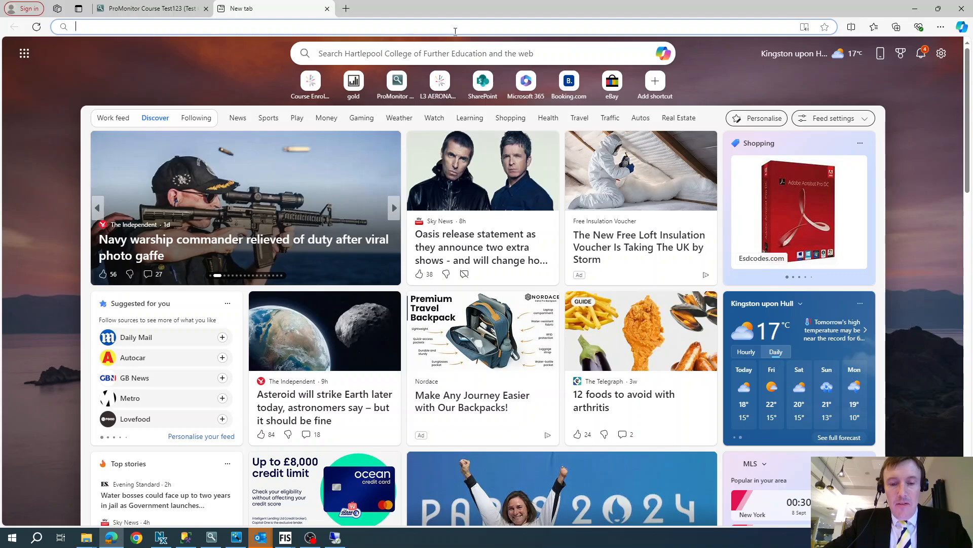
{"action": "type", "text": "FALA"}
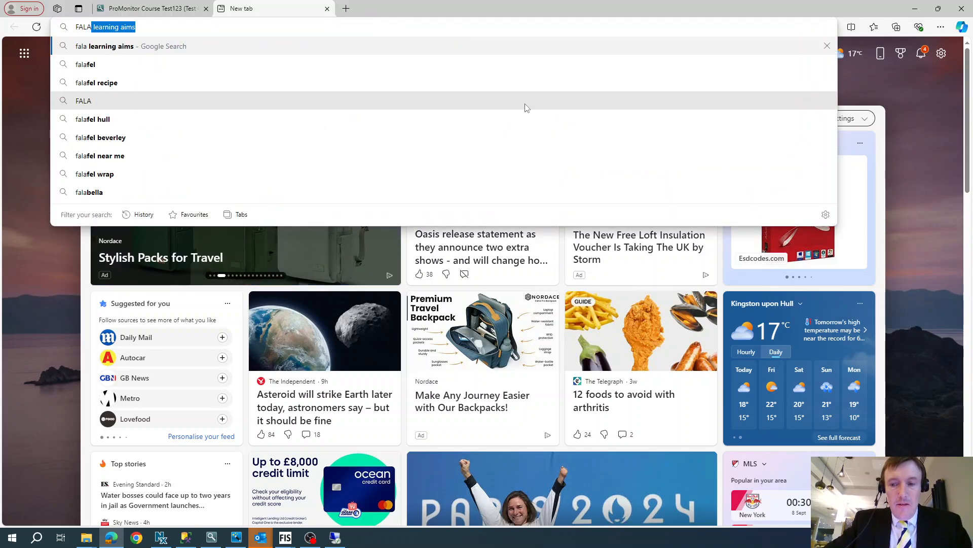
{"action": "key", "text": "Return"}
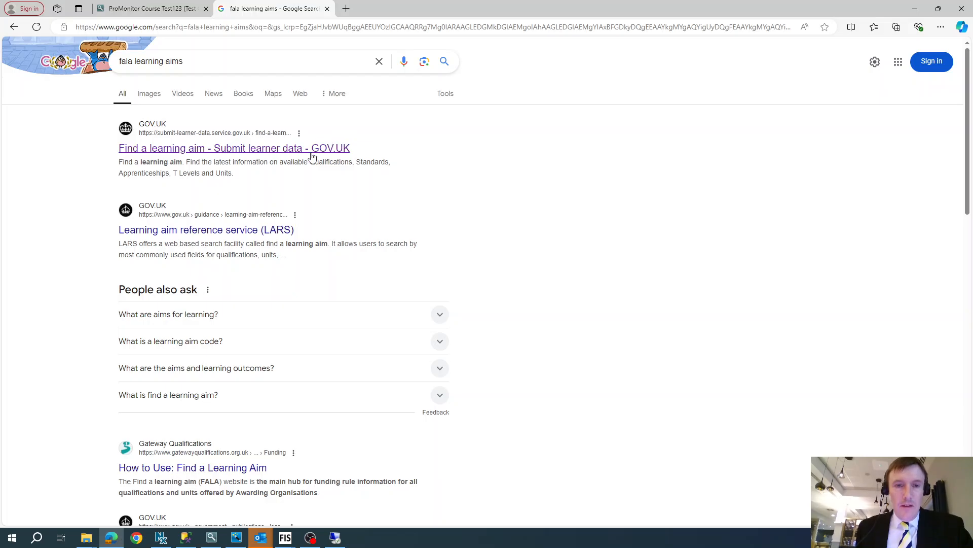
{"action": "left_click", "coordinate": [309, 148]}
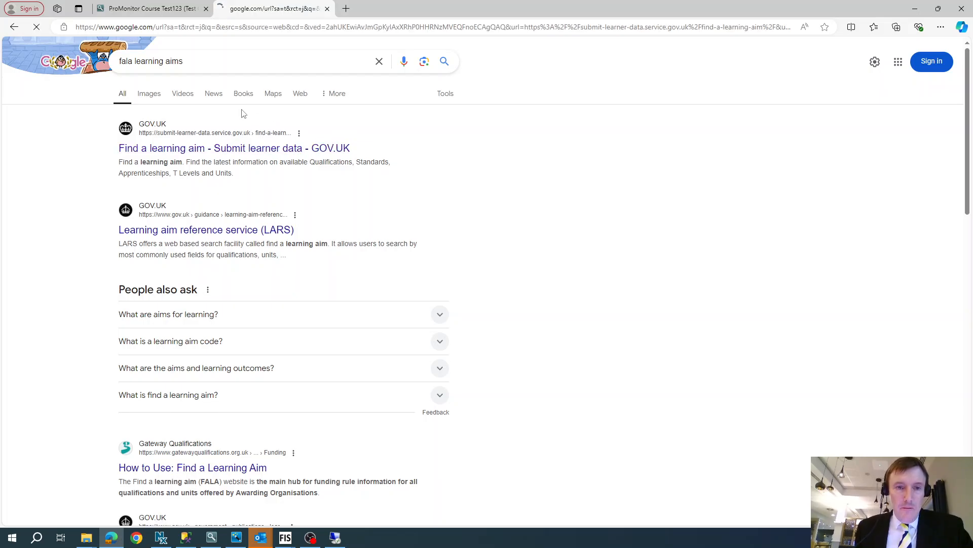
Step: Search Find a learning aim qualifications for 'EXTENDED DIPLOMA IN ENGINEERING'
{"action": "scroll", "coordinate": [495, 310], "scroll_direction": "down", "scroll_amount": 4}
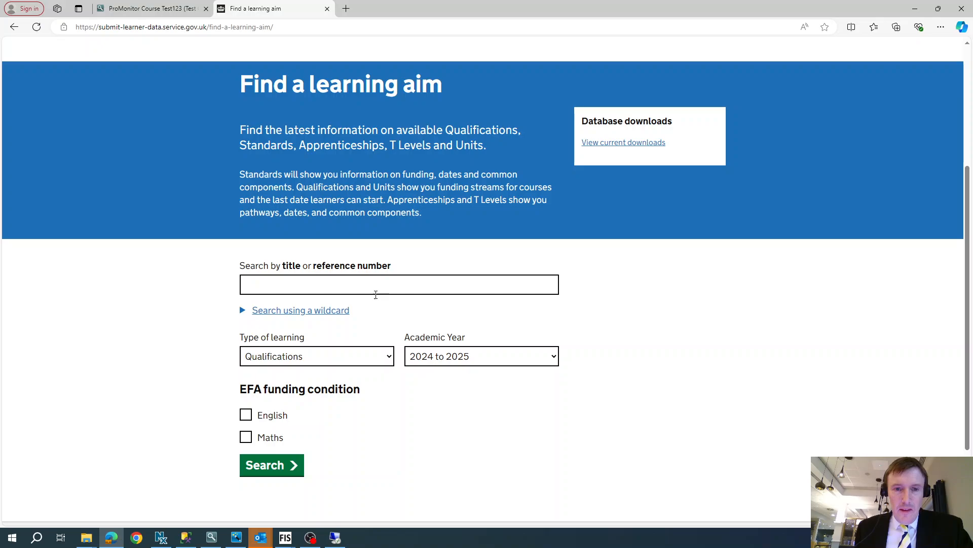
{"action": "left_click", "coordinate": [368, 291]}
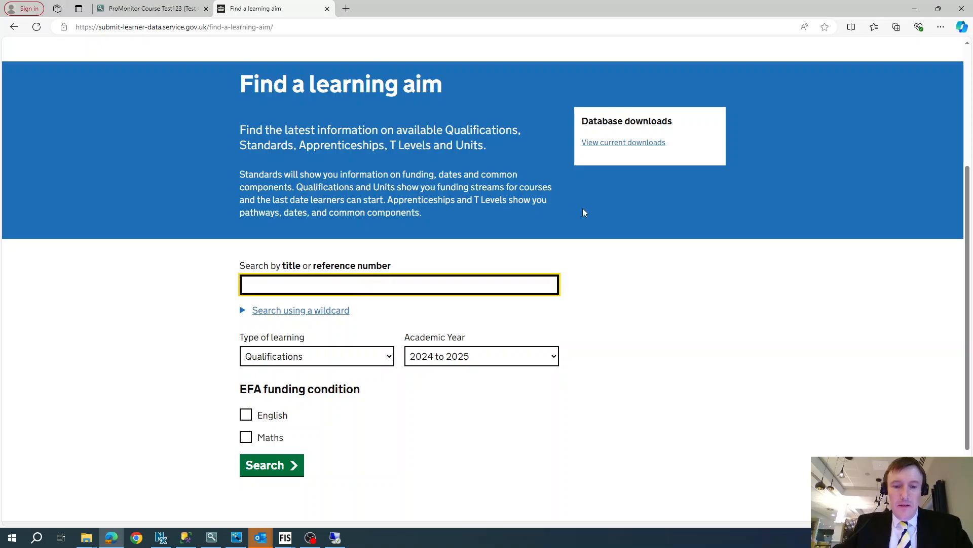
{"action": "type", "text": "EXTENDED"}
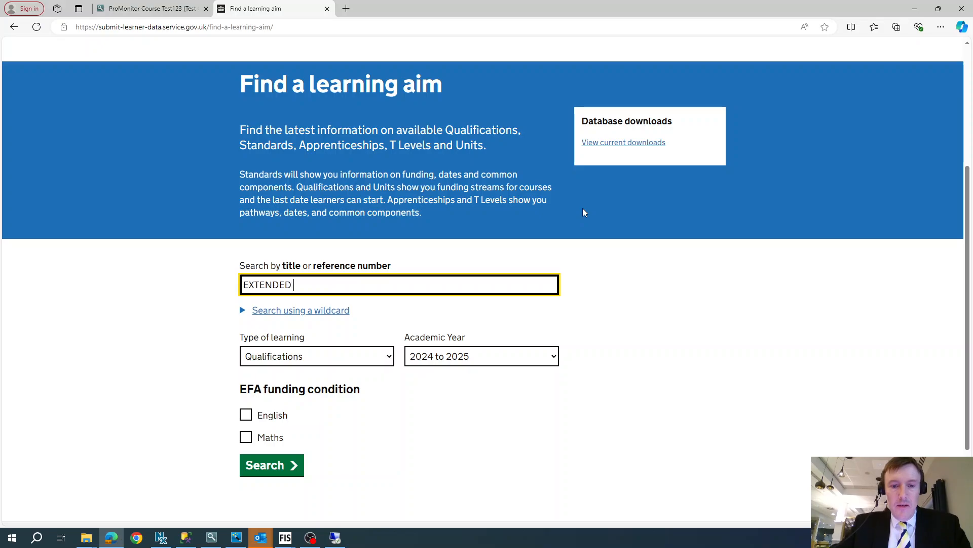
{"action": "type", "text": " DIPLOMA "}
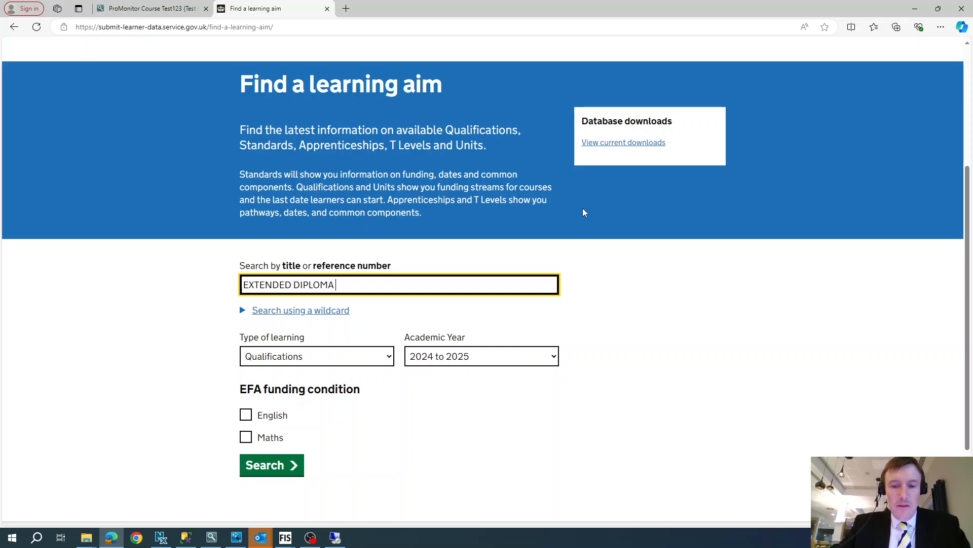
{"action": "type", "text": "IN ENGINEERINBG"}
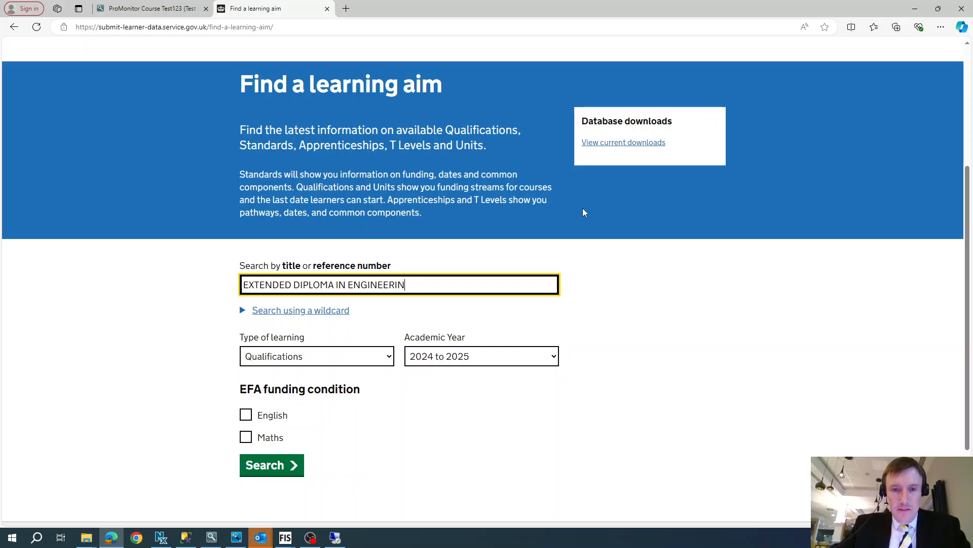
{"action": "type", "text": "G"}
{"action": "key", "text": "Return"}
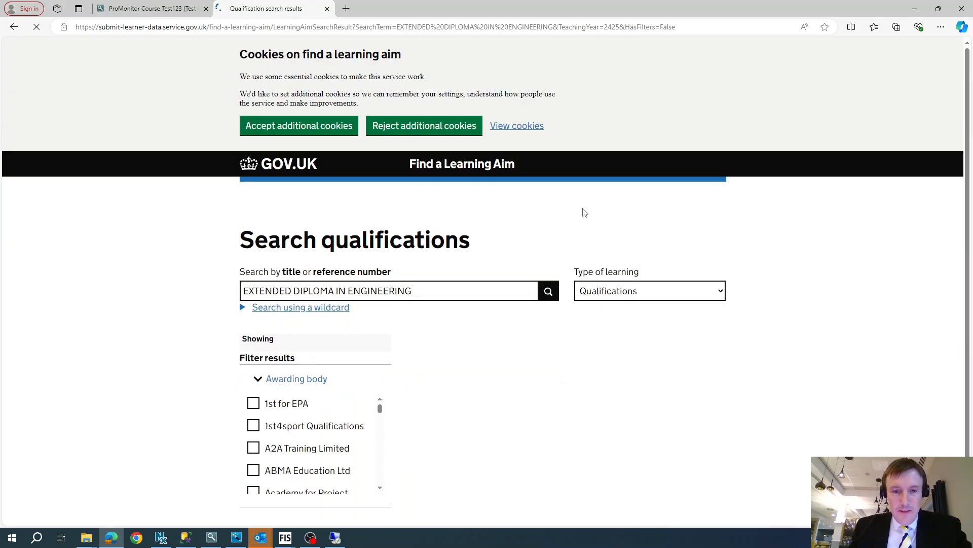
Step: Copy the reference 60305642 of the Technical Extended Diploma in Engineering Technologies result
{"action": "scroll", "coordinate": [633, 210], "scroll_direction": "down", "scroll_amount": 2}
{"action": "scroll", "coordinate": [534, 385], "scroll_direction": "down", "scroll_amount": 6}
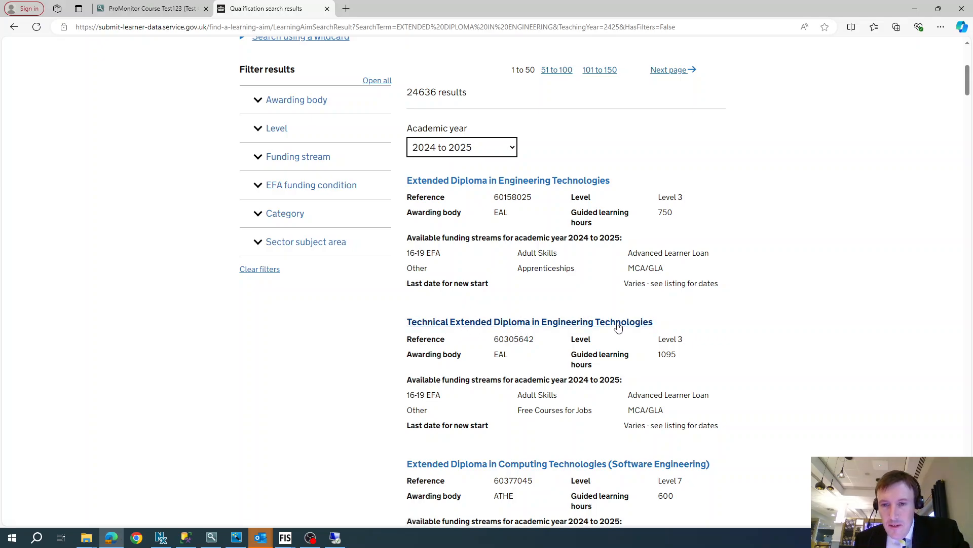
{"action": "double_click", "coordinate": [512, 338]}
{"action": "key", "text": "ctrl+c"}
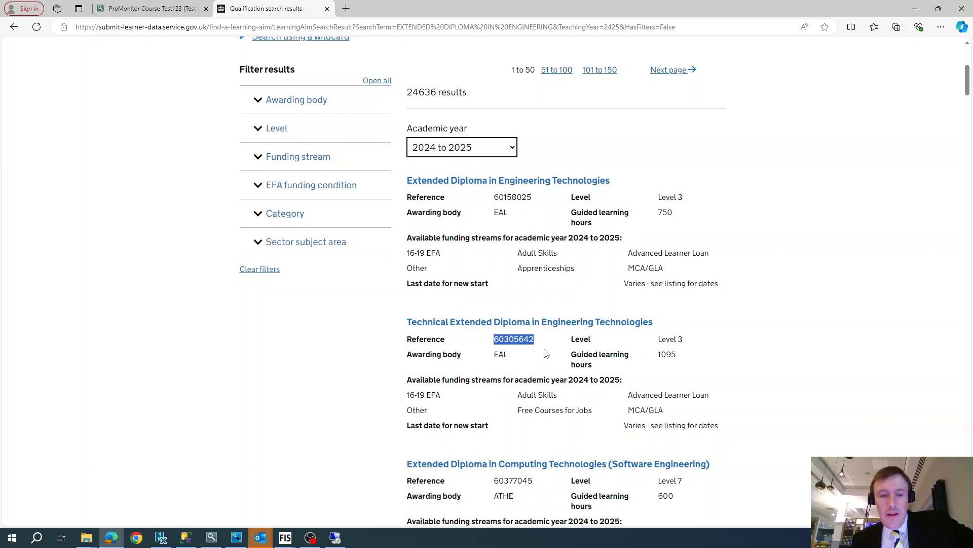
Step: Back in ProMonitor's Find Course Structure, search Ofqual qualifications by Qualification Aim 60305642
{"action": "left_click", "coordinate": [915, 9]}
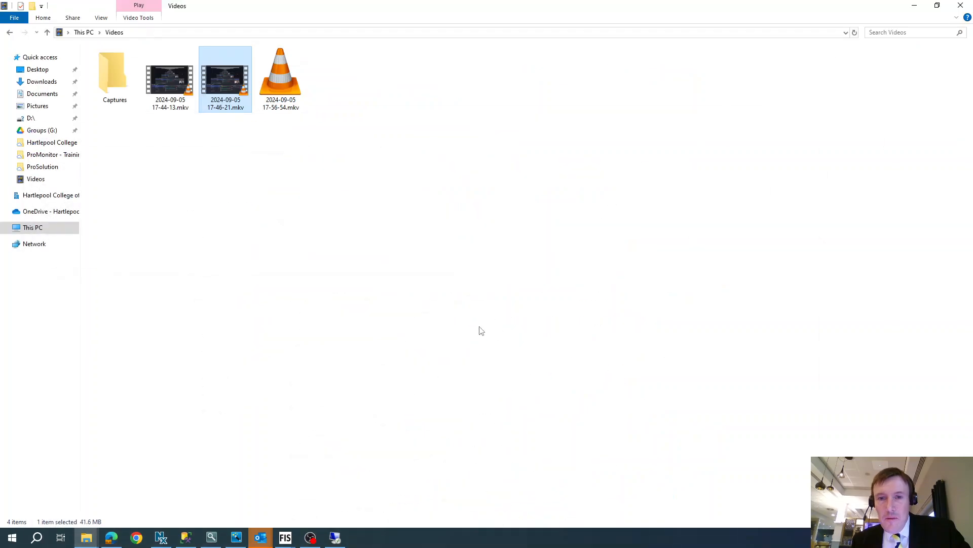
{"action": "left_click", "coordinate": [111, 537]}
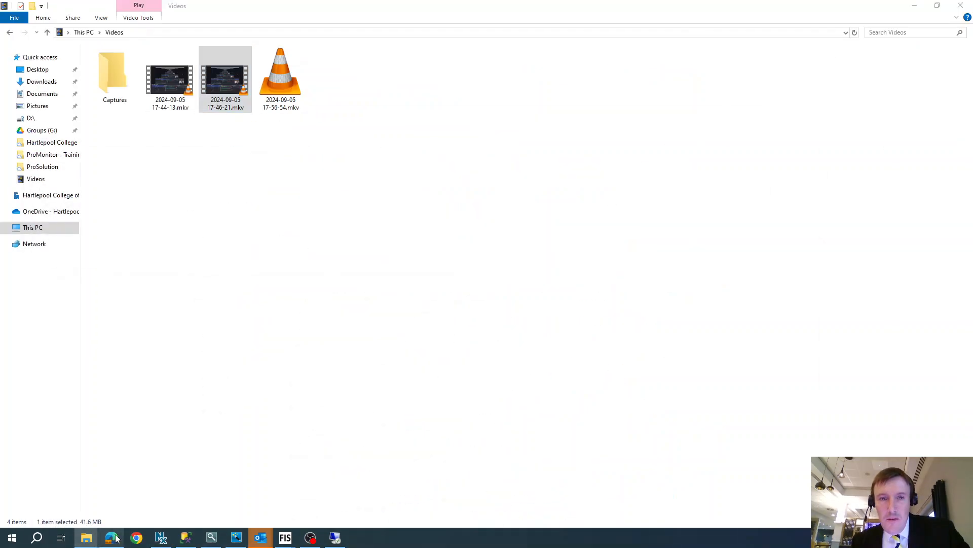
{"action": "left_click", "coordinate": [148, 13]}
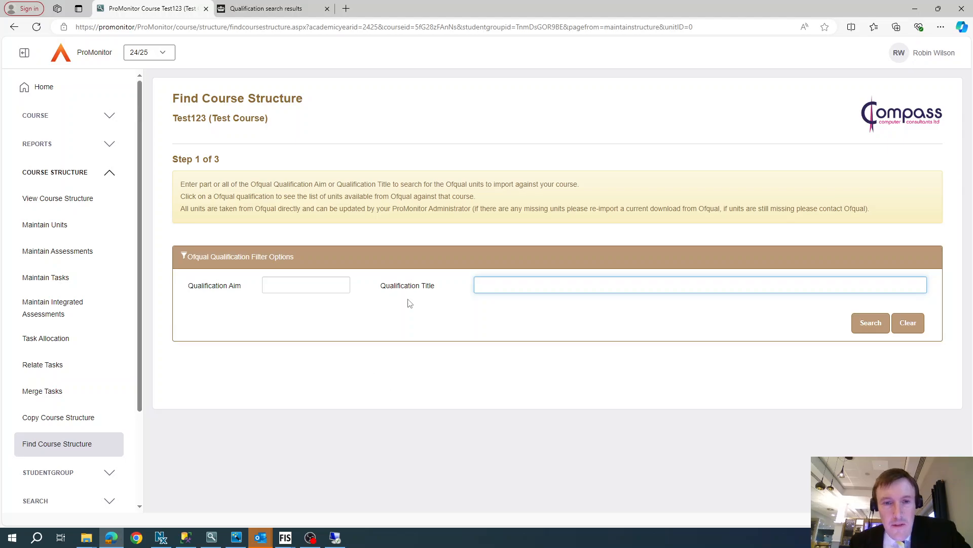
{"action": "left_click", "coordinate": [311, 289]}
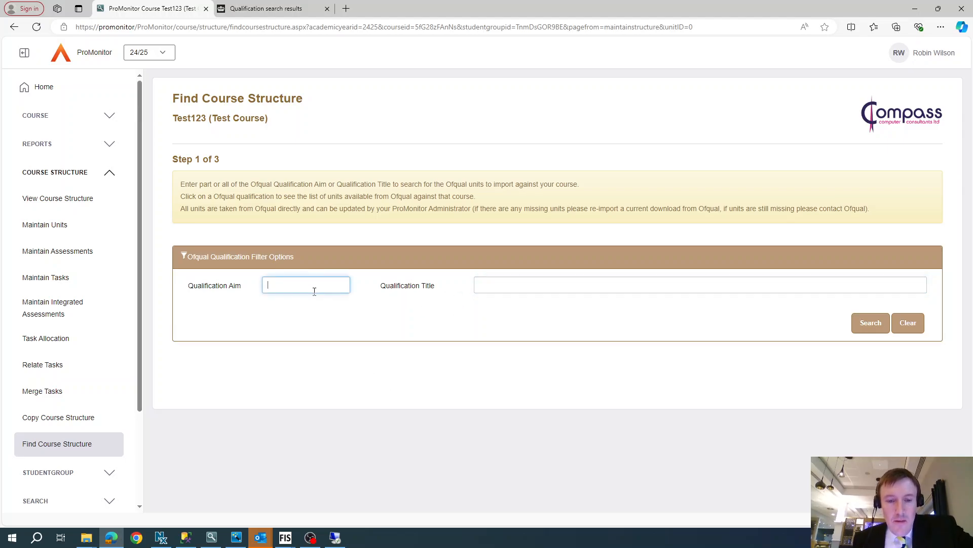
{"action": "left_click", "coordinate": [499, 288]}
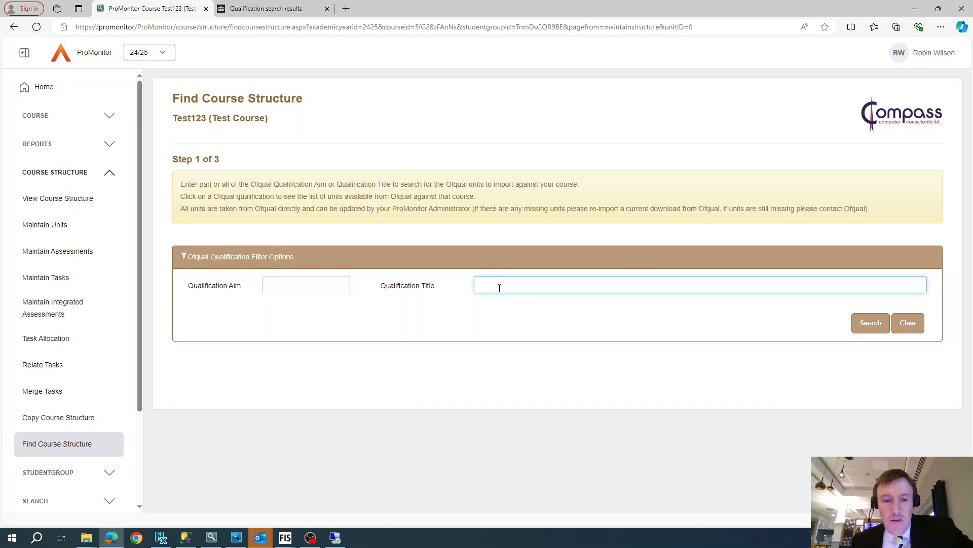
{"action": "left_click", "coordinate": [310, 287]}
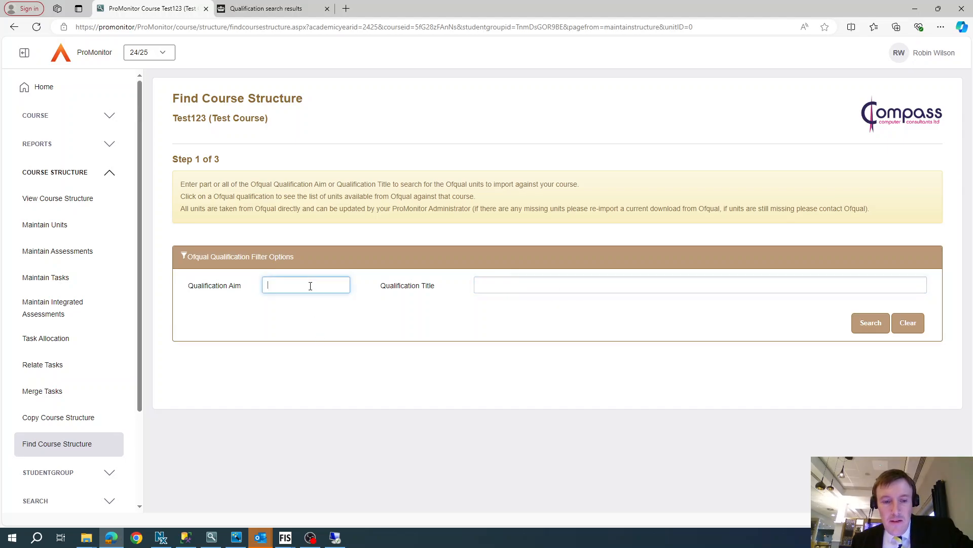
{"action": "key", "text": "ctrl+v"}
{"action": "left_click", "coordinate": [879, 329]}
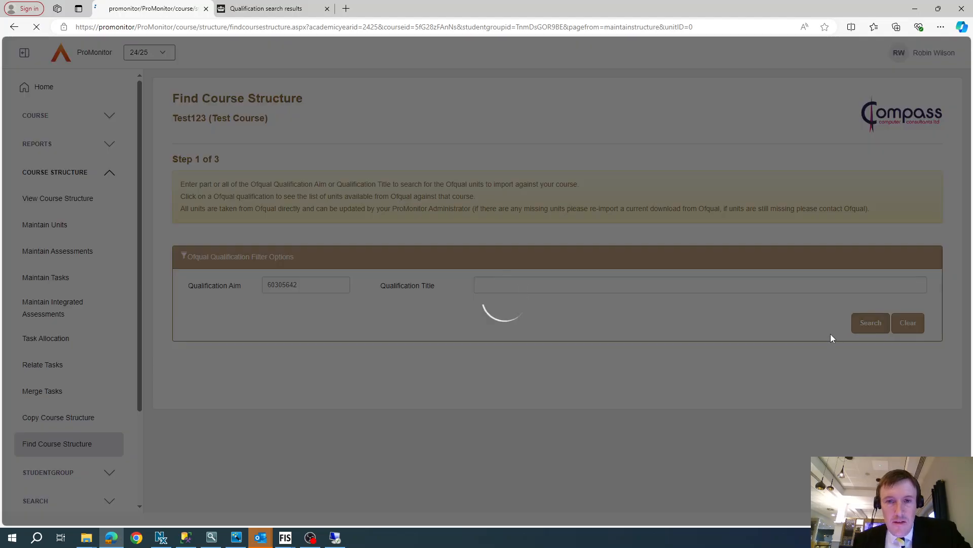
Step: Select the EAL Level 3 Technical Extended Diploma in Engineering Technologies qualification and continue to step 2
{"action": "scroll", "coordinate": [602, 430], "scroll_direction": "down", "scroll_amount": 2}
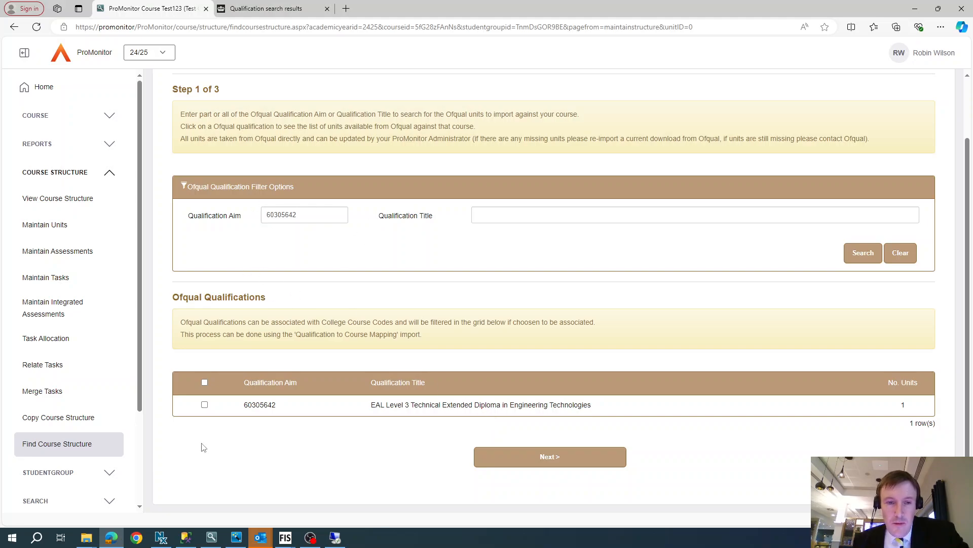
{"action": "left_click", "coordinate": [204, 404]}
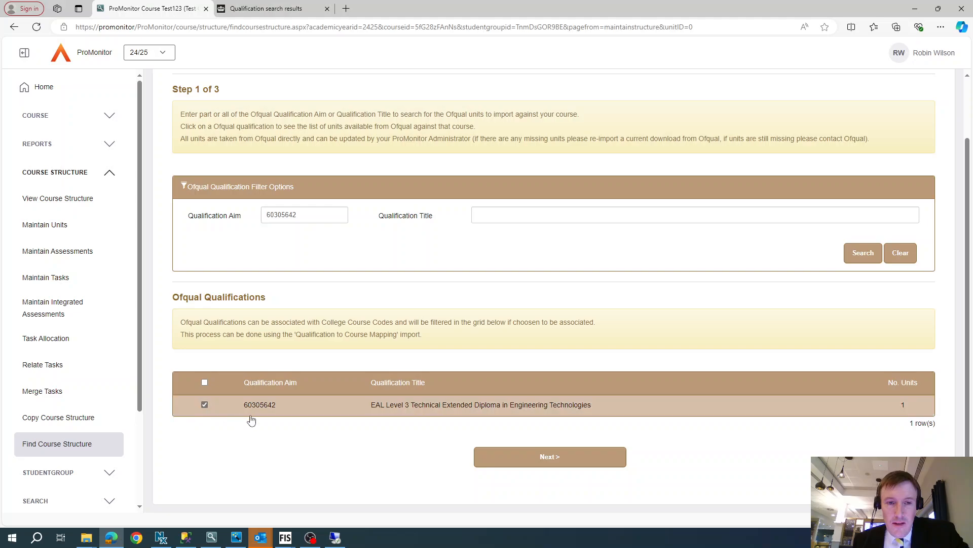
{"action": "left_click", "coordinate": [491, 456]}
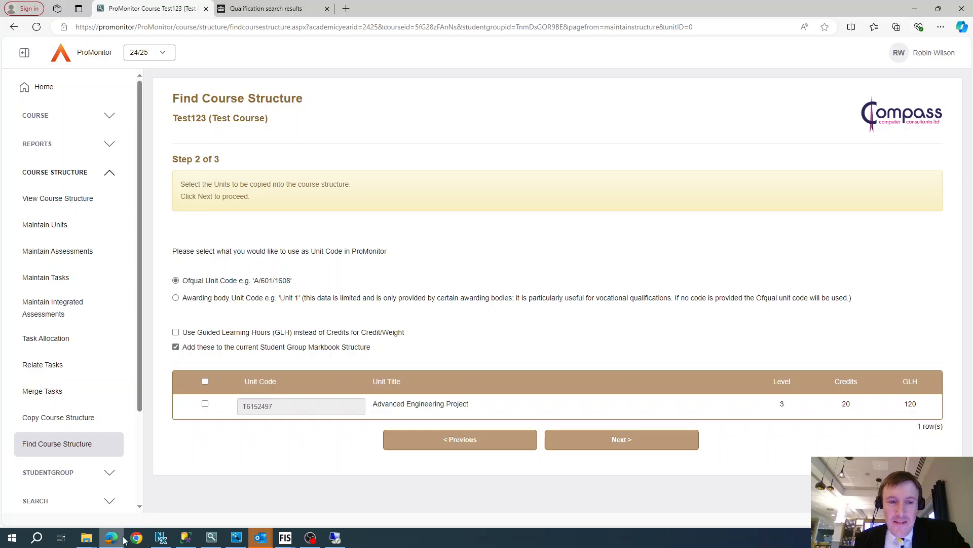
Step: Copy the reference 60175898 of the BTEC National Extended Diploma in Manufacturing Engineering search result
{"action": "left_click", "coordinate": [250, 14]}
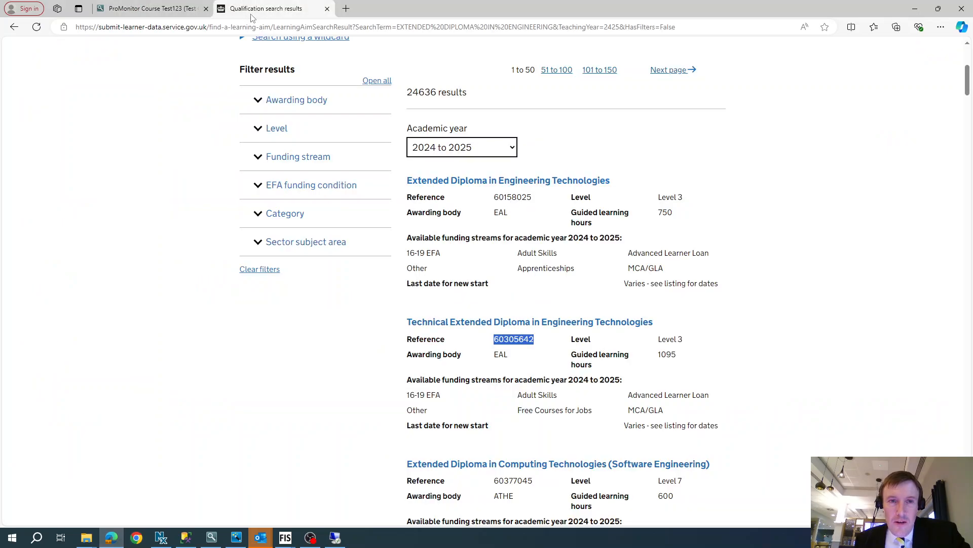
{"action": "scroll", "coordinate": [526, 295], "scroll_direction": "down", "scroll_amount": 4}
{"action": "scroll", "coordinate": [562, 366], "scroll_direction": "down", "scroll_amount": 4}
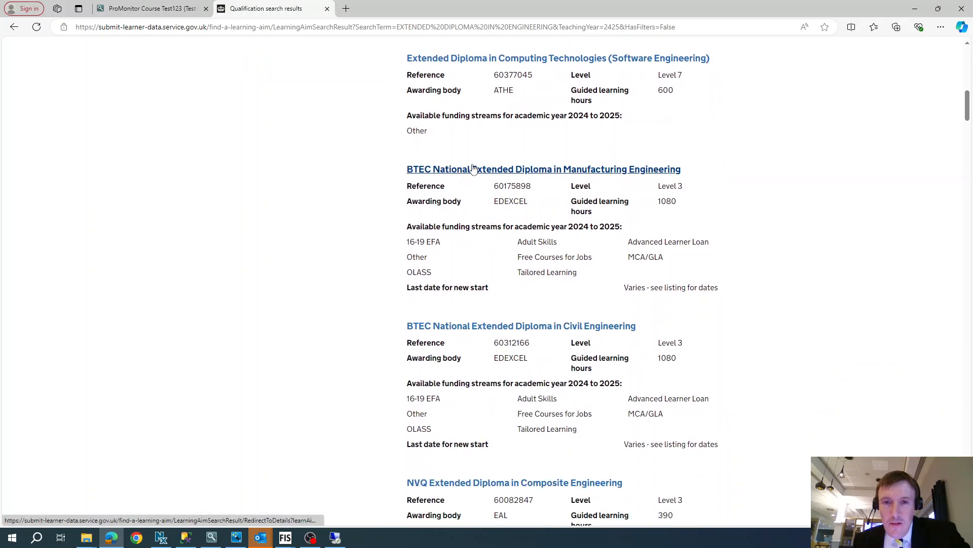
{"action": "double_click", "coordinate": [516, 186]}
{"action": "key", "text": "ctrl+c"}
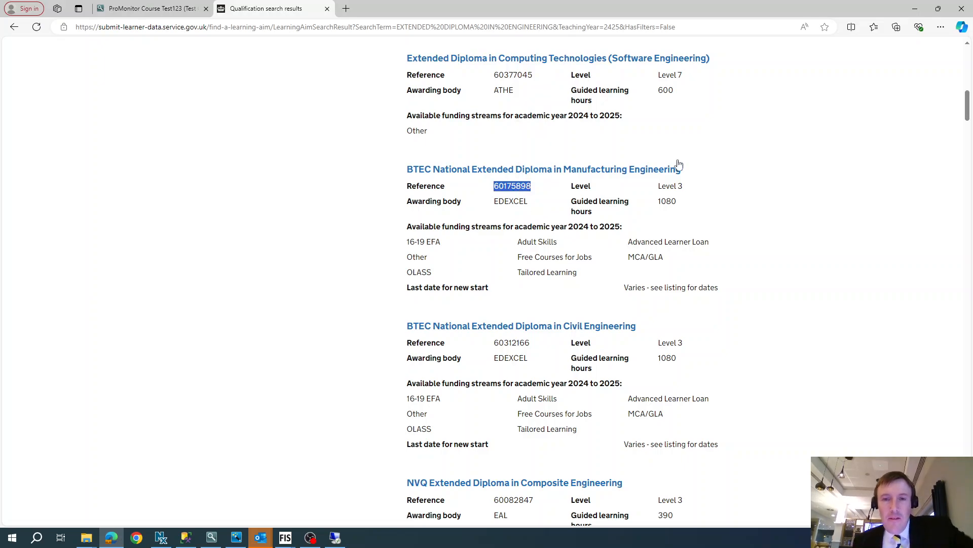
Step: Return to step 1 of Find Course Structure and search Ofqual qualifications by Qualification Aim 60175898
{"action": "left_click", "coordinate": [915, 9]}
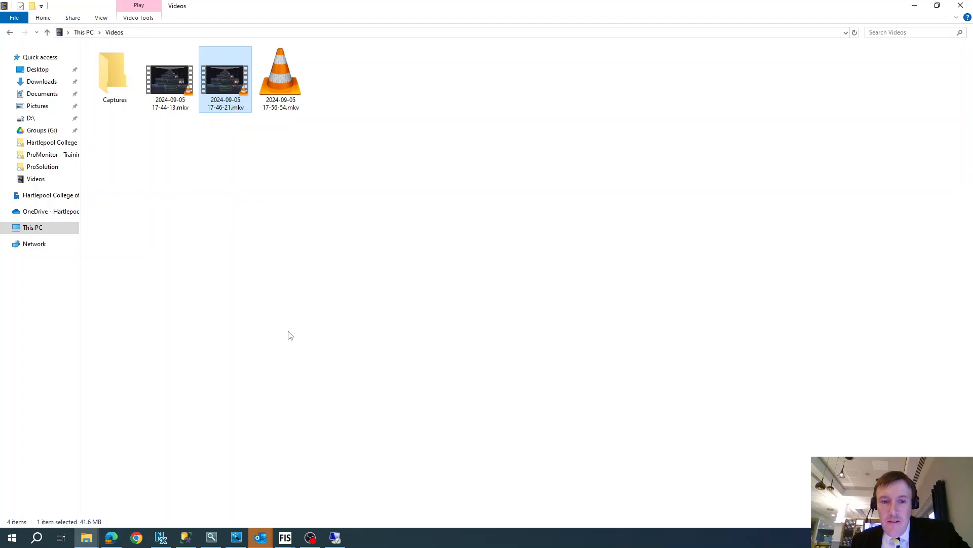
{"action": "left_click", "coordinate": [111, 537]}
{"action": "left_click", "coordinate": [148, 8]}
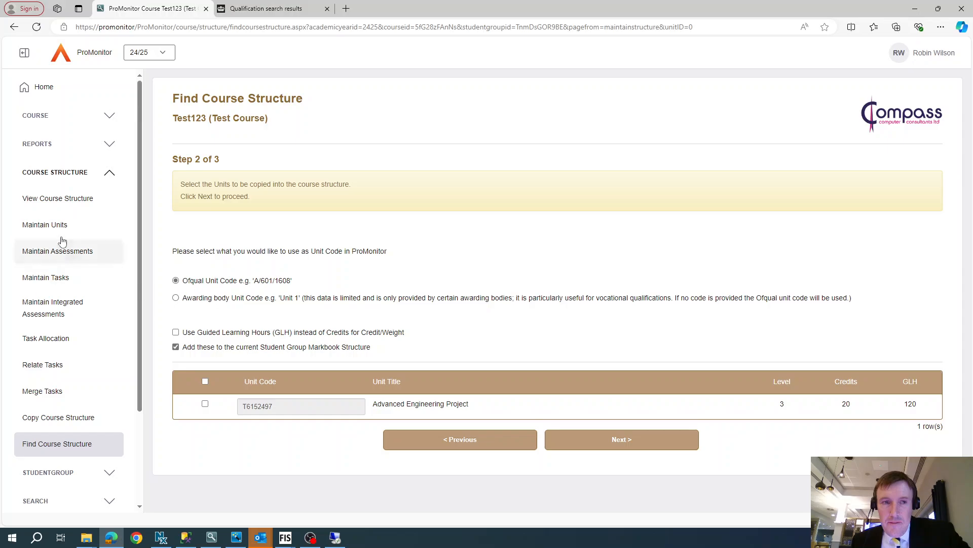
{"action": "left_click", "coordinate": [14, 26]}
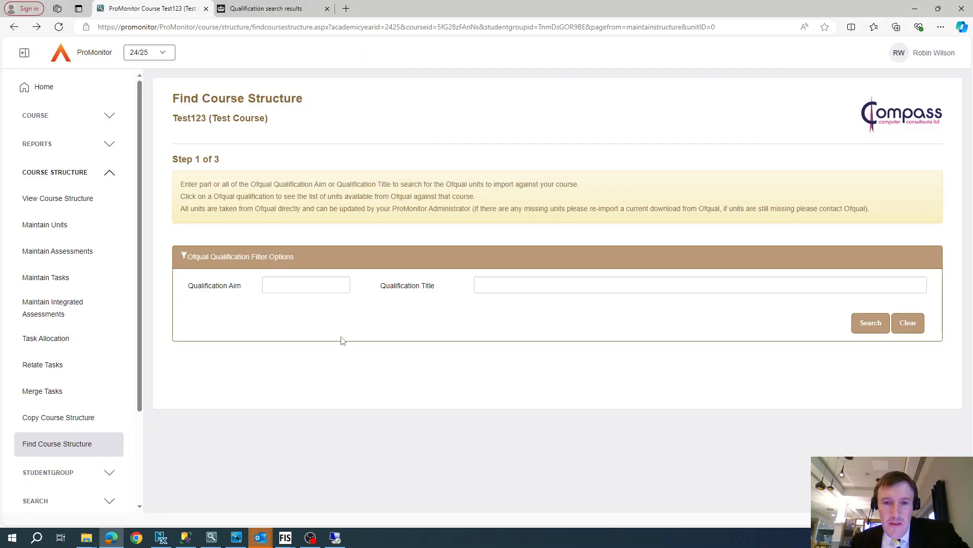
{"action": "left_click", "coordinate": [336, 285]}
{"action": "key", "text": "ctrl+v"}
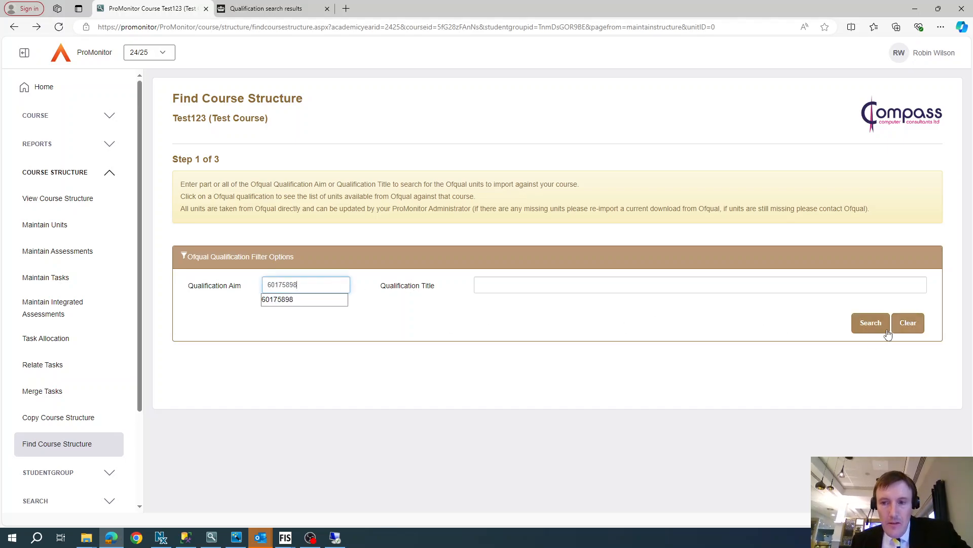
{"action": "left_click", "coordinate": [870, 324]}
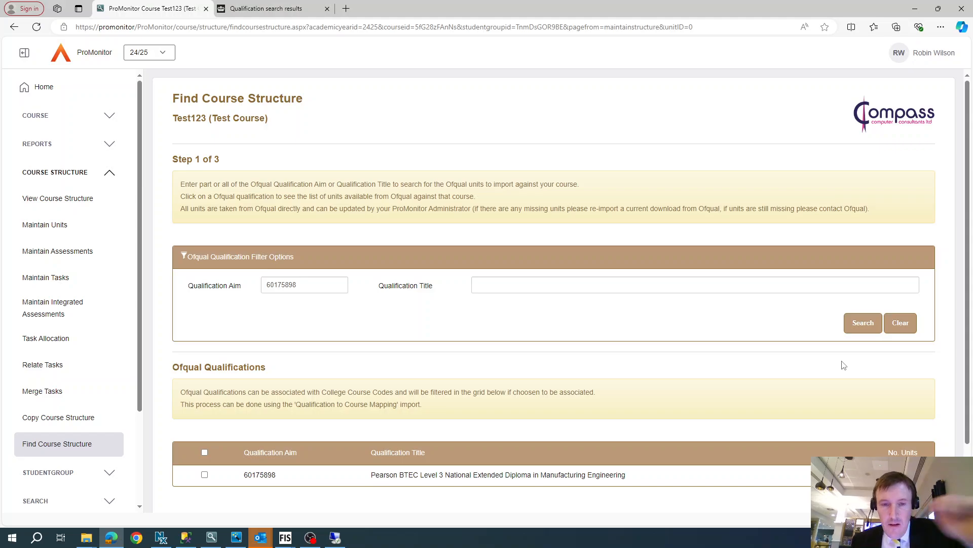
Step: Select the Pearson BTEC Level 3 National Extended Diploma in Manufacturing Engineering qualification and continue to step 2
{"action": "scroll", "coordinate": [784, 368], "scroll_direction": "down", "scroll_amount": 2}
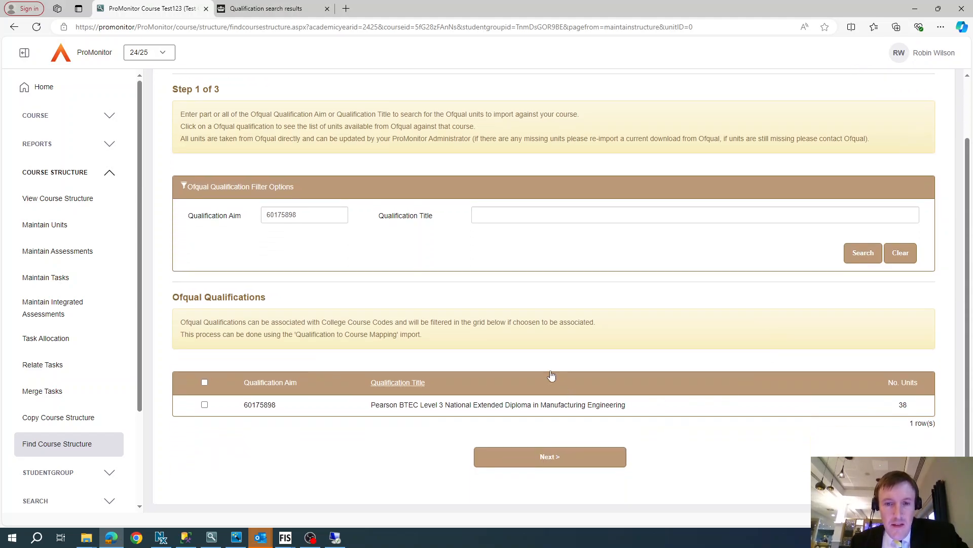
{"action": "left_click", "coordinate": [204, 404]}
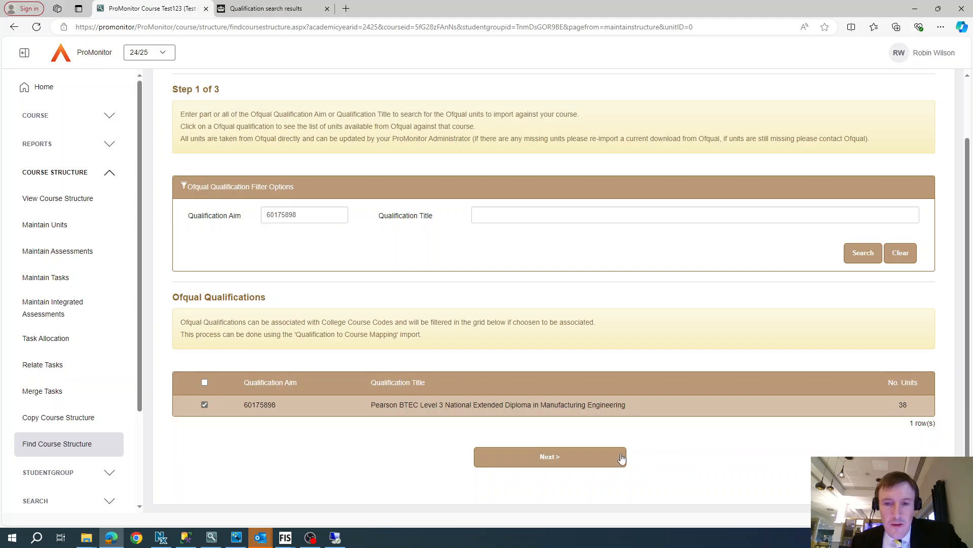
{"action": "left_click", "coordinate": [568, 459]}
Step: Switch the unit code option to Awarding body Unit Code, review the unit list, then switch back to Ofqual Unit Code
{"action": "scroll", "coordinate": [458, 436], "scroll_direction": "down", "scroll_amount": 4}
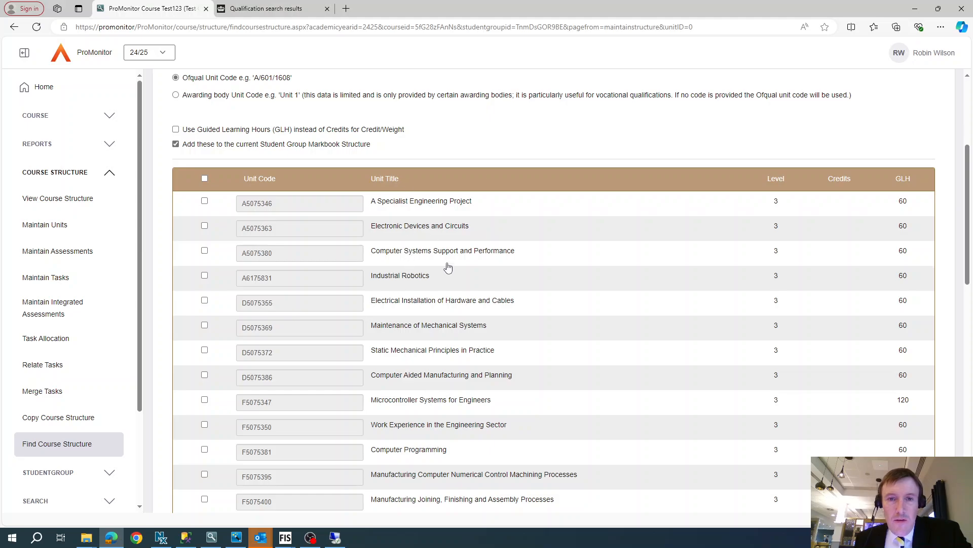
{"action": "scroll", "coordinate": [431, 268], "scroll_direction": "up", "scroll_amount": 1}
{"action": "scroll", "coordinate": [412, 280], "scroll_direction": "up", "scroll_amount": 2}
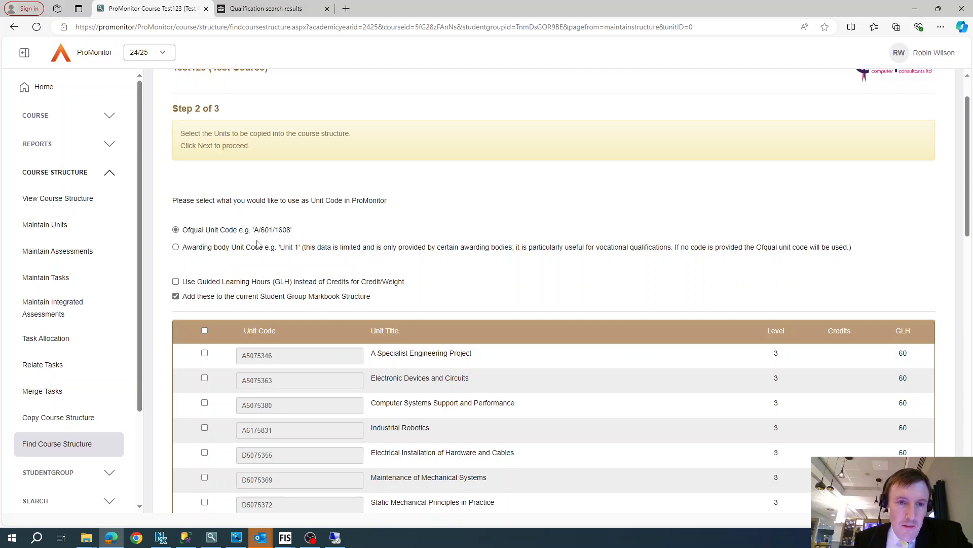
{"action": "left_click", "coordinate": [175, 247]}
{"action": "scroll", "coordinate": [292, 385], "scroll_direction": "down", "scroll_amount": 15}
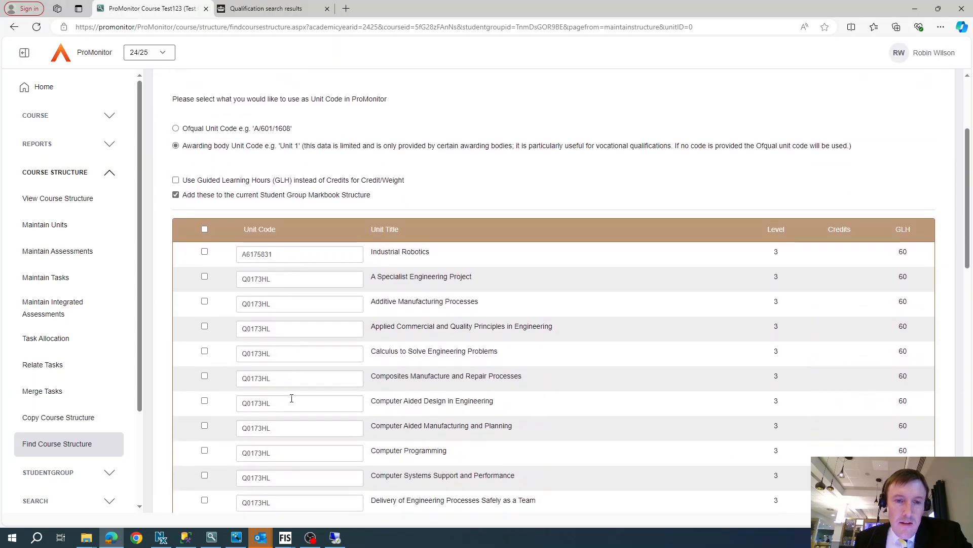
{"action": "scroll", "coordinate": [290, 401], "scroll_direction": "down", "scroll_amount": 3}
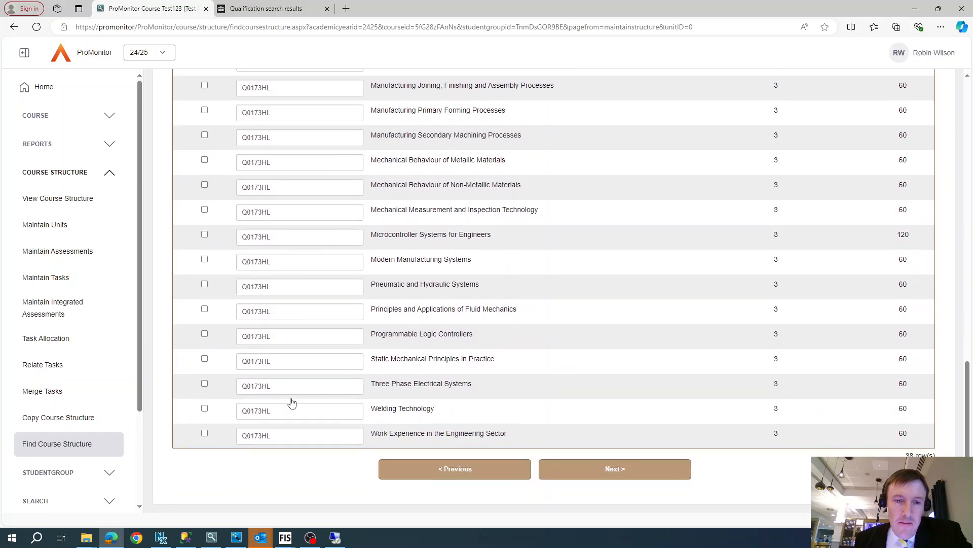
{"action": "scroll", "coordinate": [290, 396], "scroll_direction": "up", "scroll_amount": 12}
{"action": "scroll", "coordinate": [279, 291], "scroll_direction": "up", "scroll_amount": 5}
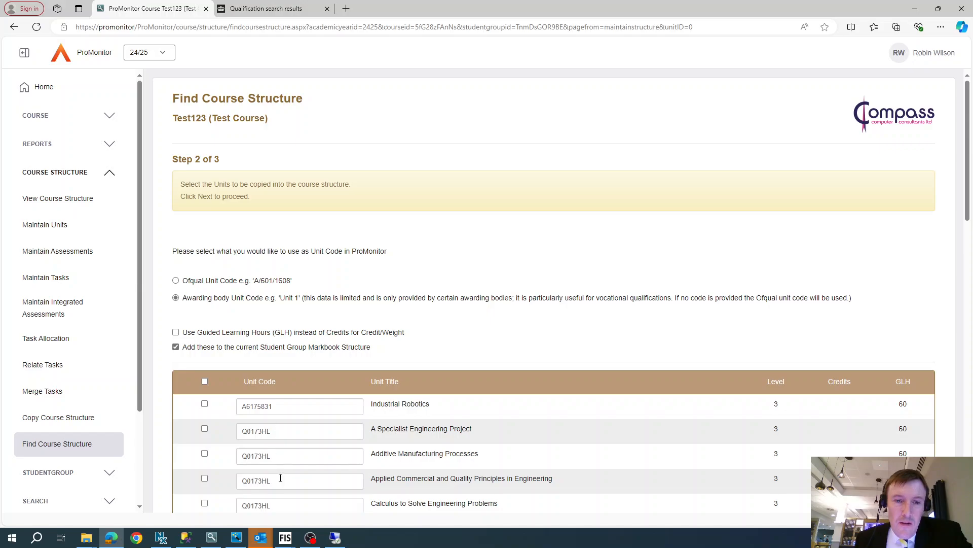
{"action": "left_click", "coordinate": [176, 280]}
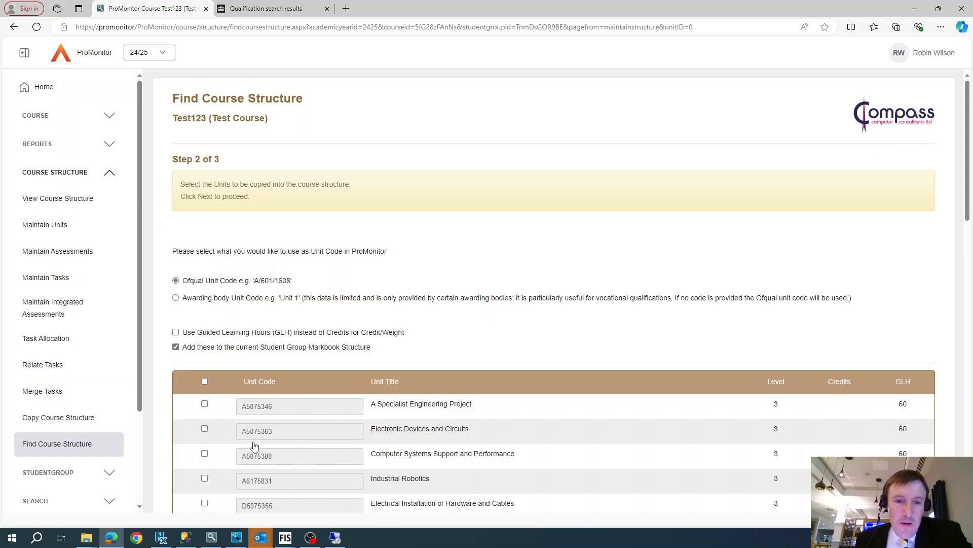
Step: Select the units A Specialist Engineering Project, Electronic Devices and Circuits, Computer Systems Support and Performance, Computer Programming and Engineering Principles
{"action": "scroll", "coordinate": [337, 413], "scroll_direction": "down", "scroll_amount": 3}
{"action": "scroll", "coordinate": [341, 331], "scroll_direction": "down", "scroll_amount": 2}
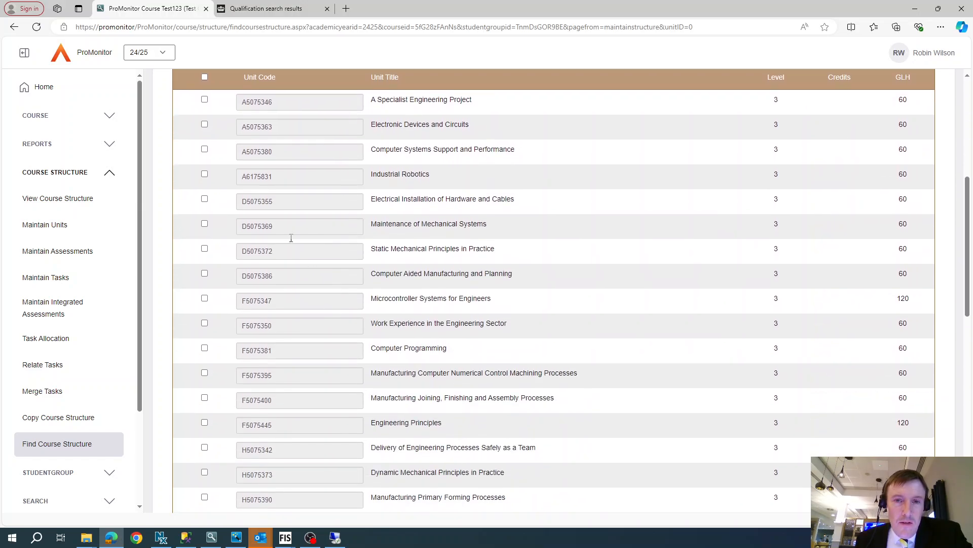
{"action": "left_click", "coordinate": [205, 99]}
{"action": "left_click", "coordinate": [204, 124]}
{"action": "left_click", "coordinate": [205, 149]}
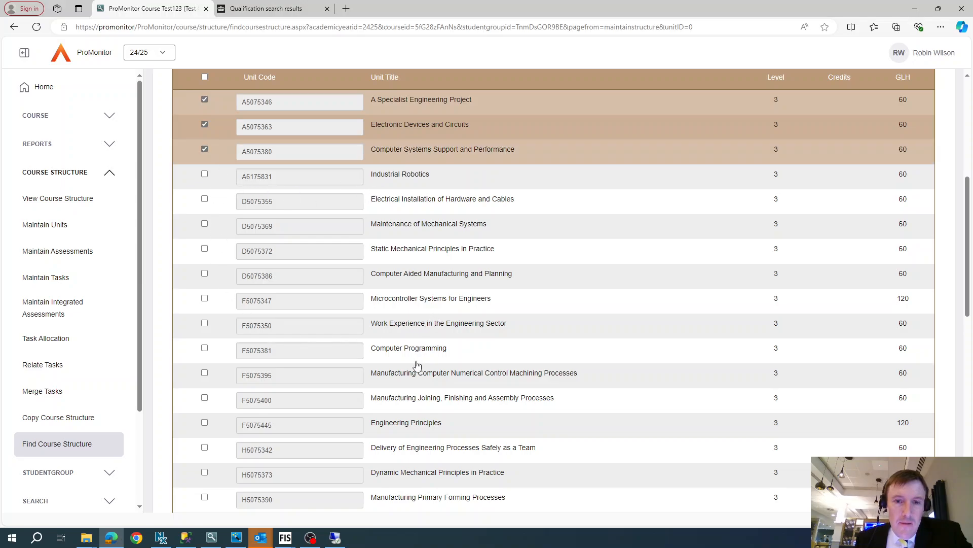
{"action": "left_click", "coordinate": [204, 349]}
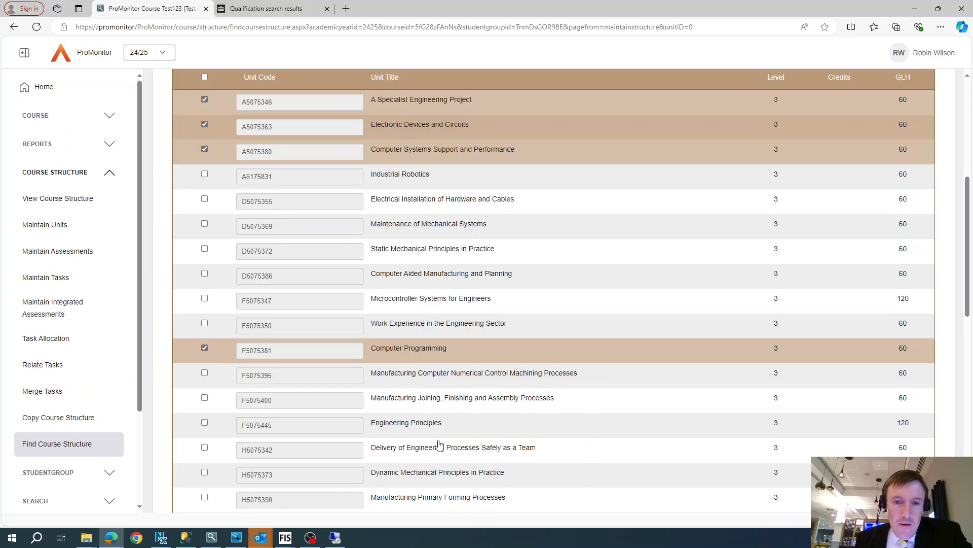
{"action": "left_click", "coordinate": [204, 424]}
Step: Copy the selected units into the course structure by proceeding to step 3
{"action": "scroll", "coordinate": [405, 361], "scroll_direction": "down", "scroll_amount": 10}
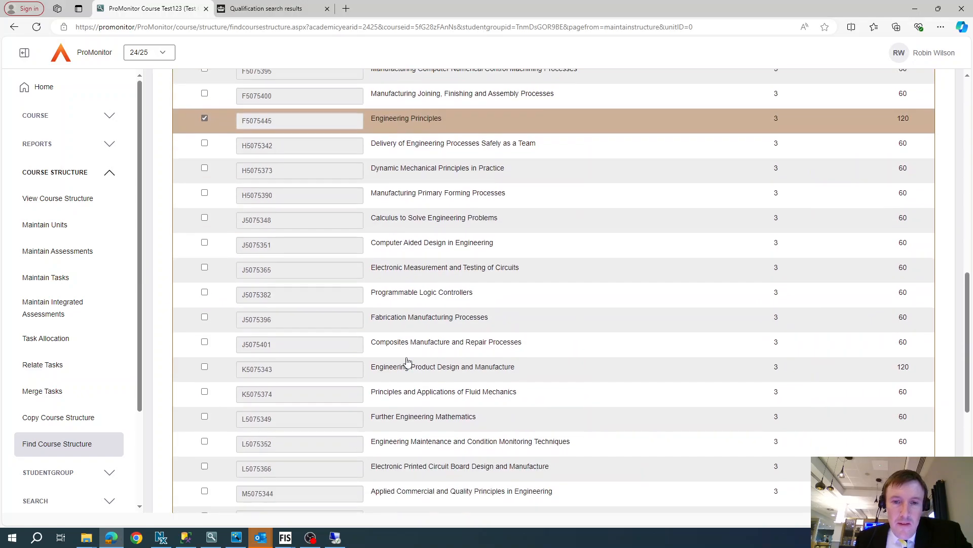
{"action": "scroll", "coordinate": [847, 269], "scroll_direction": "up", "scroll_amount": 12}
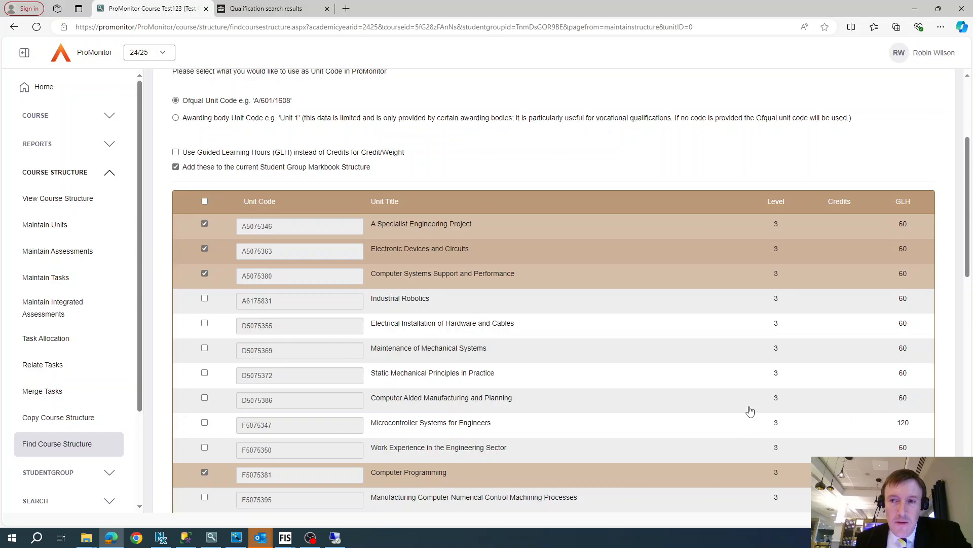
{"action": "scroll", "coordinate": [750, 398], "scroll_direction": "down", "scroll_amount": 12}
{"action": "scroll", "coordinate": [750, 397], "scroll_direction": "down", "scroll_amount": 2}
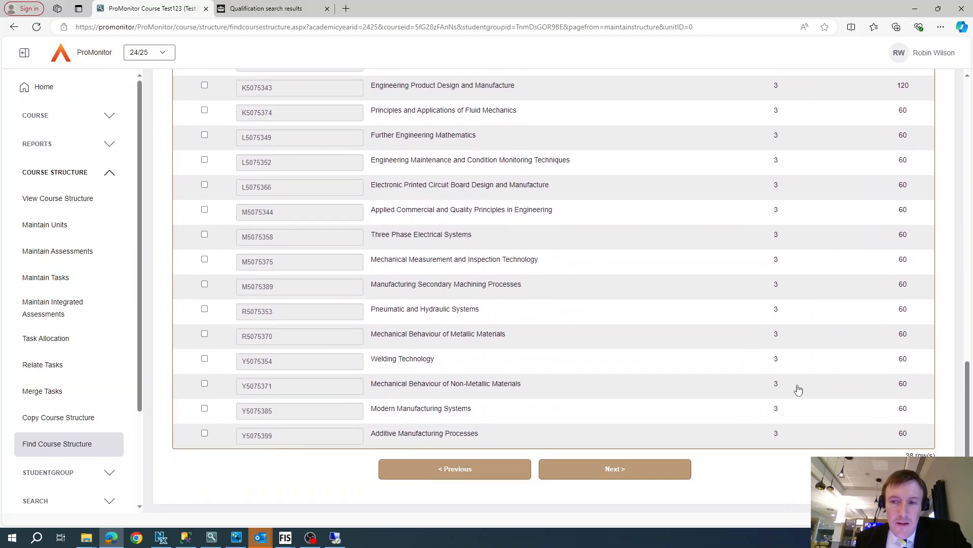
{"action": "left_click", "coordinate": [587, 471]}
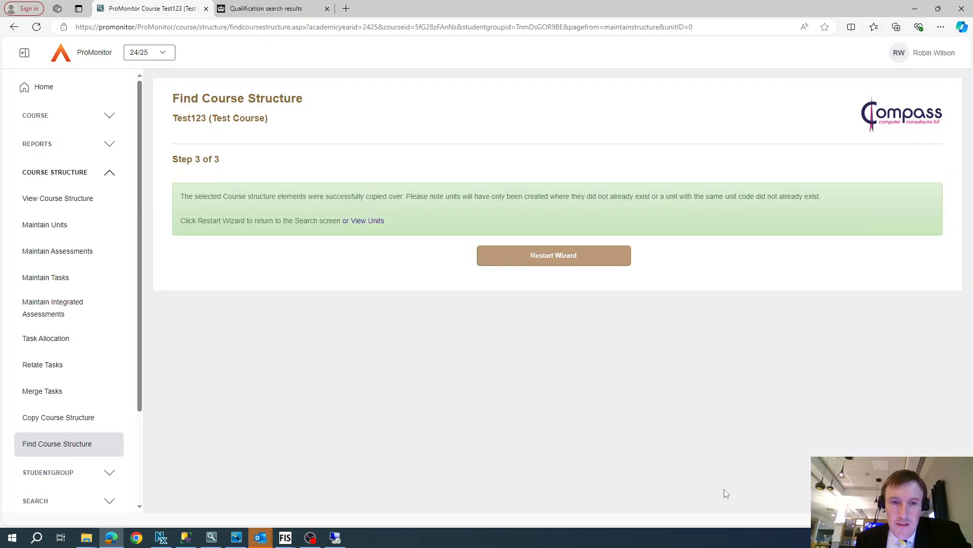
Step: Open the course's units list to review the imported units
{"action": "left_click", "coordinate": [356, 223]}
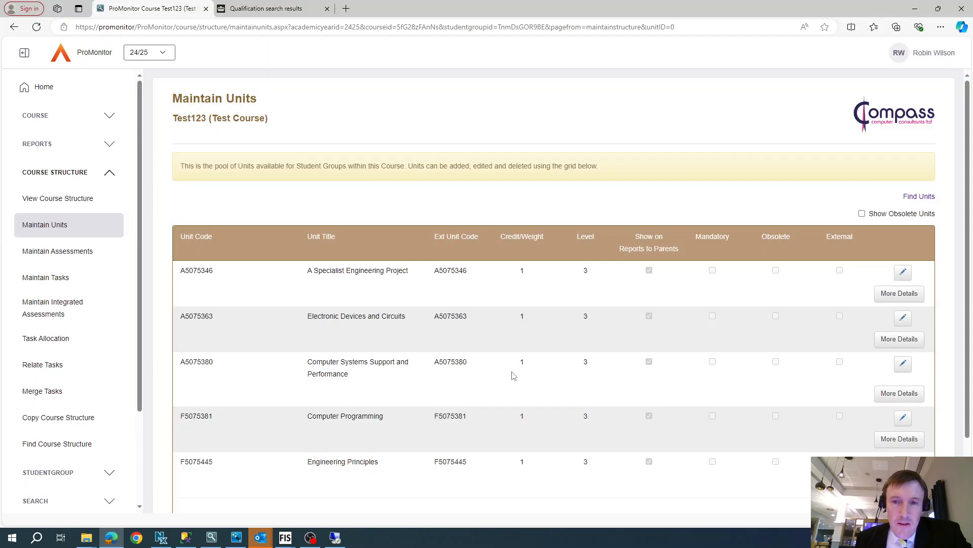
{"action": "scroll", "coordinate": [539, 402], "scroll_direction": "down", "scroll_amount": 2}
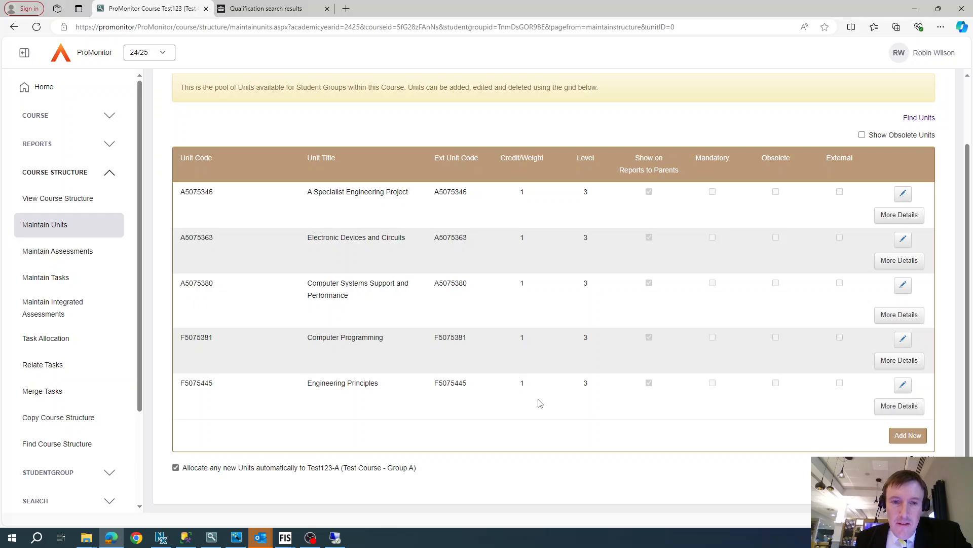
{"action": "scroll", "coordinate": [538, 403], "scroll_direction": "up", "scroll_amount": 2}
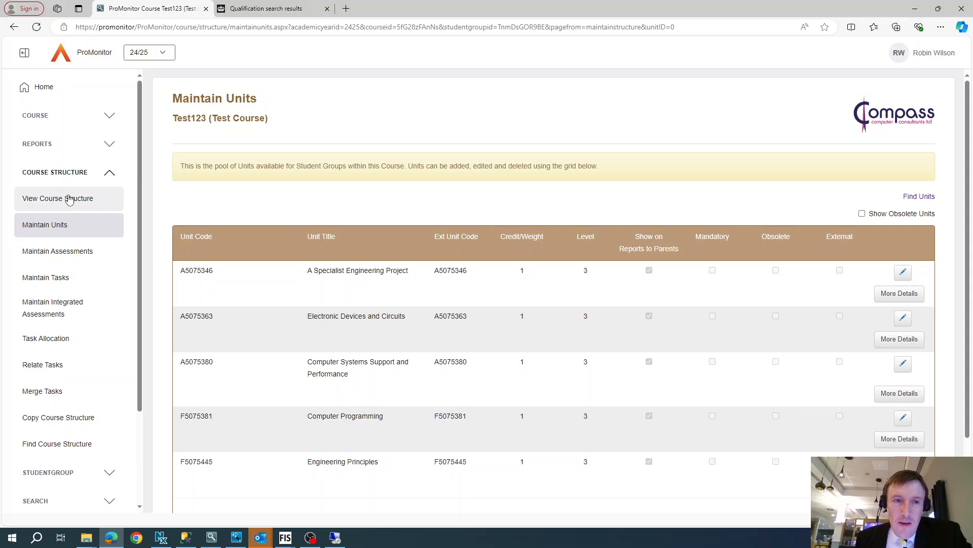
Step: Open the Test123-A student group from the course details and go to its By Group markbook
{"action": "left_click", "coordinate": [32, 117]}
{"action": "left_click", "coordinate": [35, 142]}
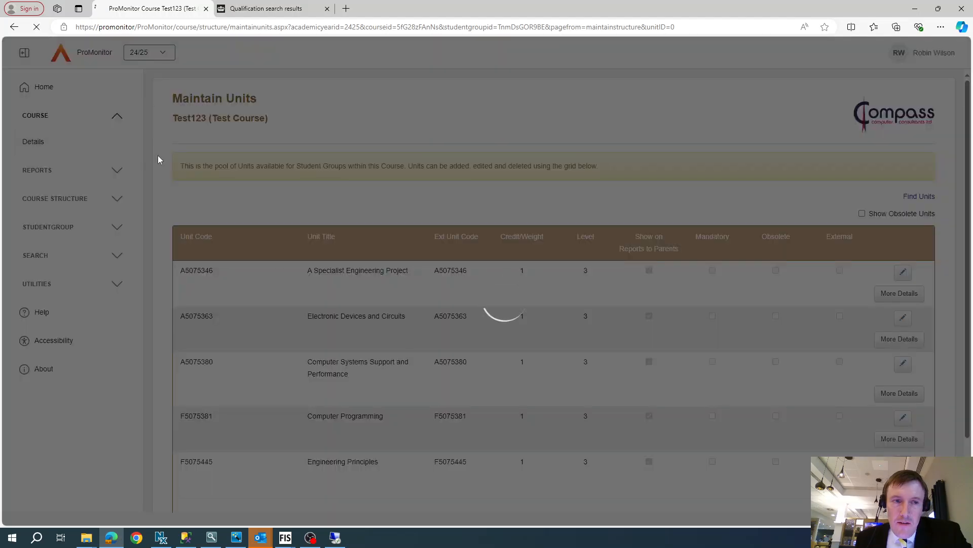
{"action": "left_click", "coordinate": [278, 203]}
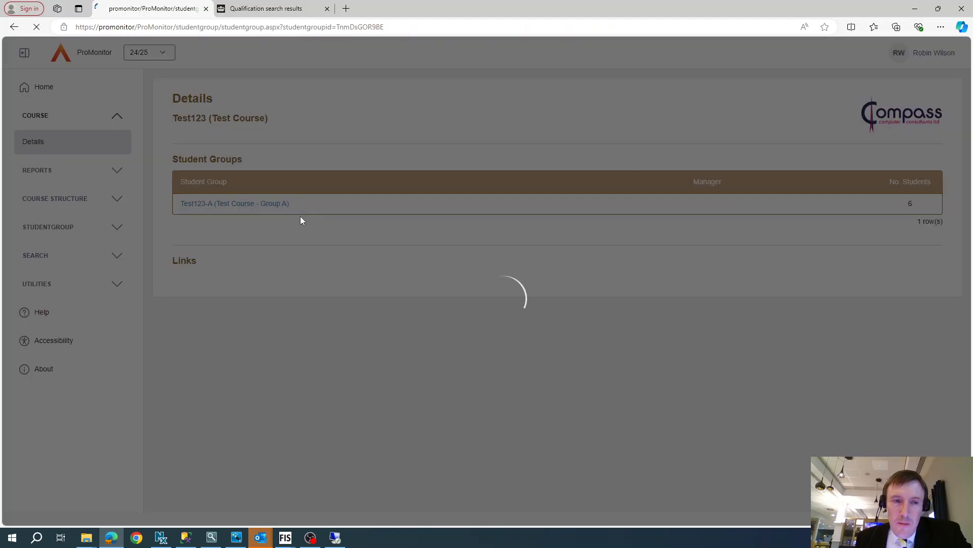
{"action": "scroll", "coordinate": [61, 355], "scroll_direction": "down", "scroll_amount": 2}
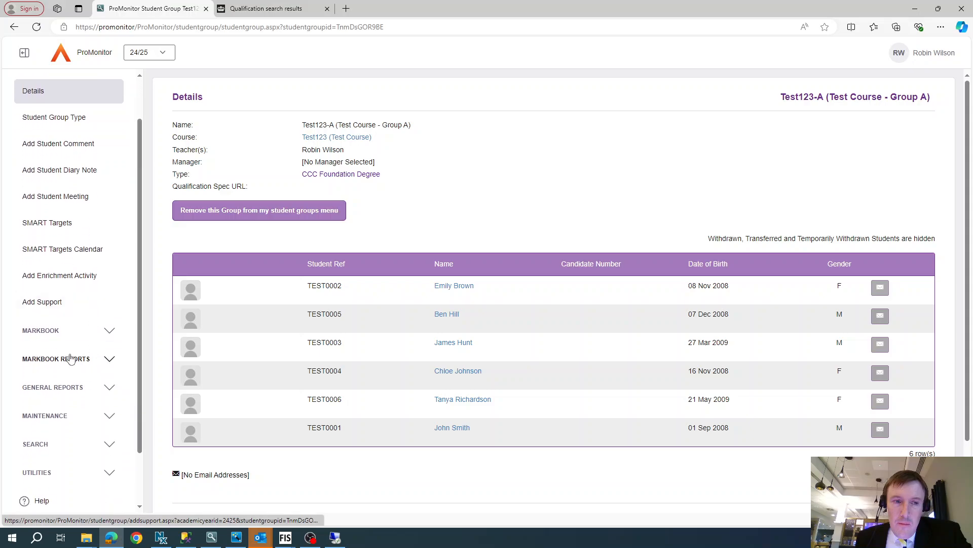
{"action": "left_click", "coordinate": [47, 333]}
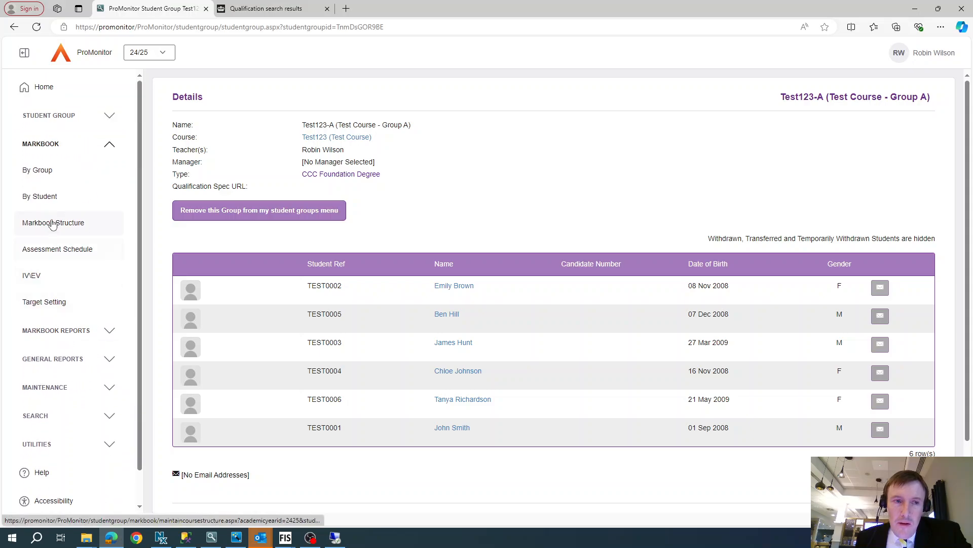
{"action": "left_click", "coordinate": [41, 170]}
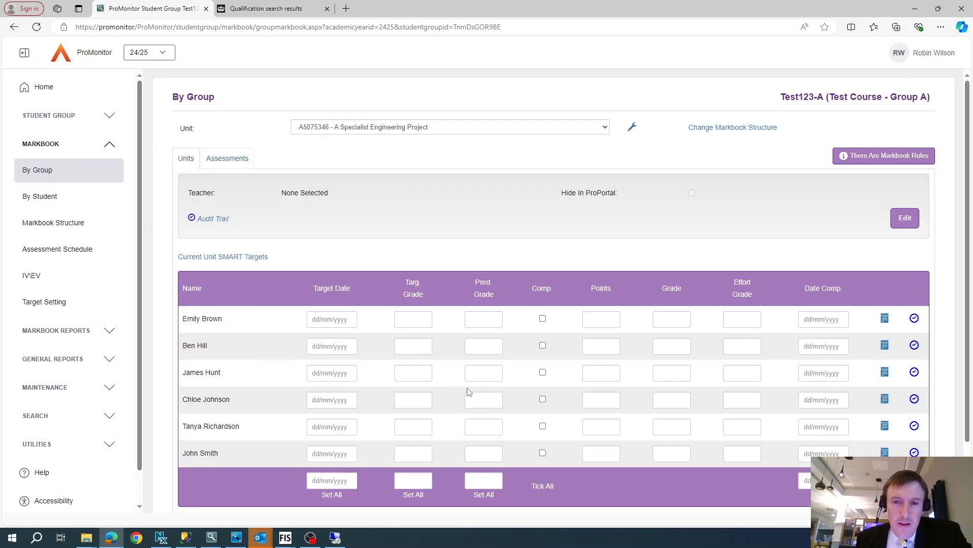
Step: Enter grades D, D, M and P for the first four students on the A Specialist Engineering Project unit
{"action": "left_click", "coordinate": [677, 319]}
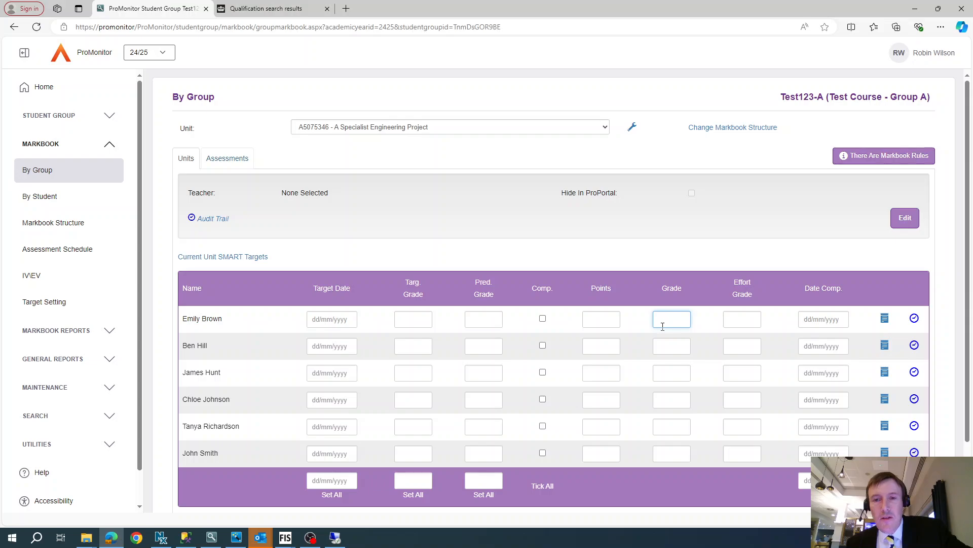
{"action": "type", "text": "D"}
{"action": "left_click", "coordinate": [676, 347]}
{"action": "type", "text": "D"}
{"action": "left_click", "coordinate": [682, 371]}
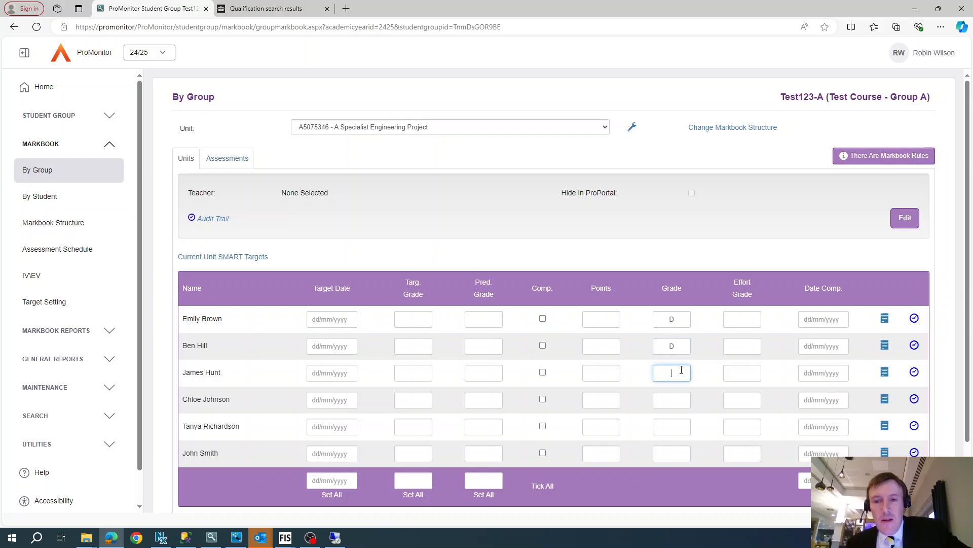
{"action": "type", "text": "M"}
{"action": "left_click", "coordinate": [677, 400]}
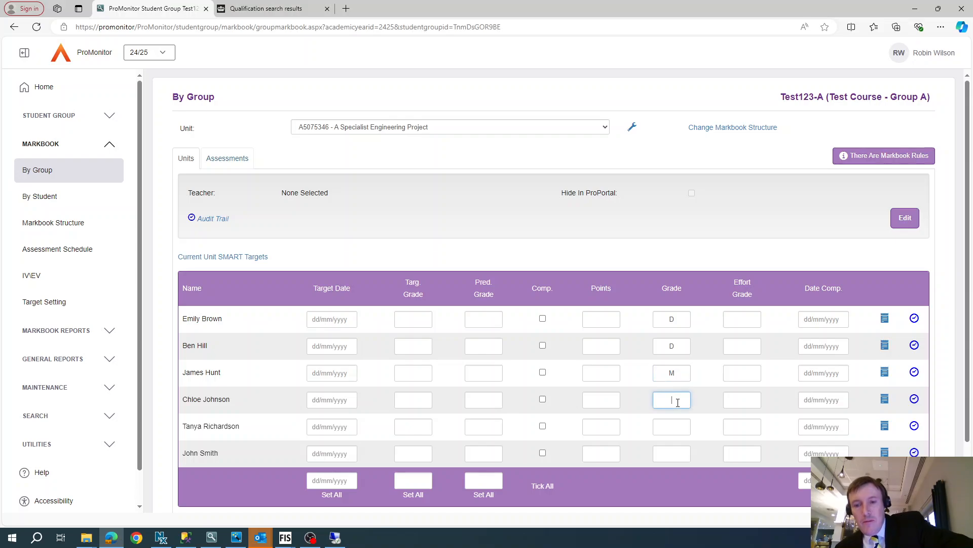
{"action": "type", "text": "P"}
Step: Save the markbook grades for the unit
{"action": "left_click", "coordinate": [681, 423]}
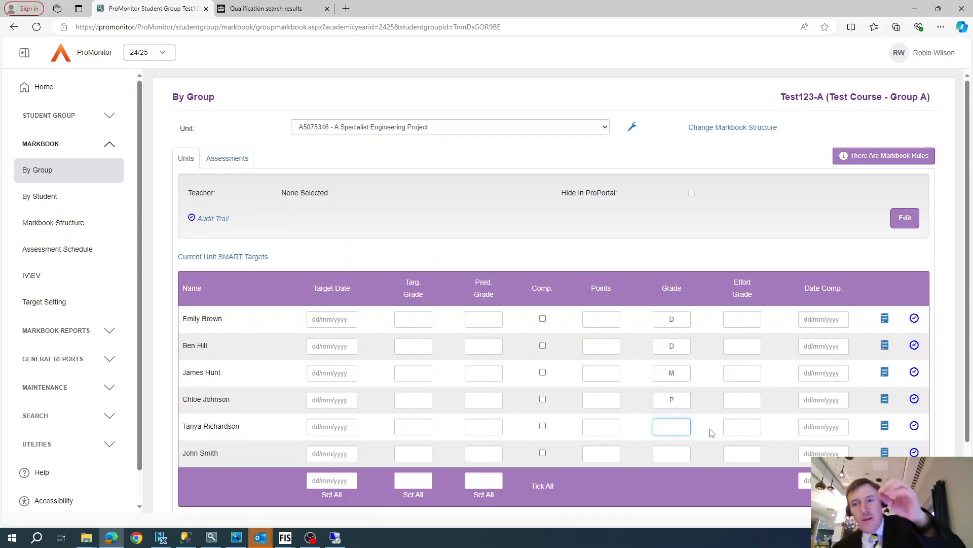
{"action": "scroll", "coordinate": [800, 450], "scroll_direction": "down", "scroll_amount": 2}
{"action": "left_click", "coordinate": [615, 451]}
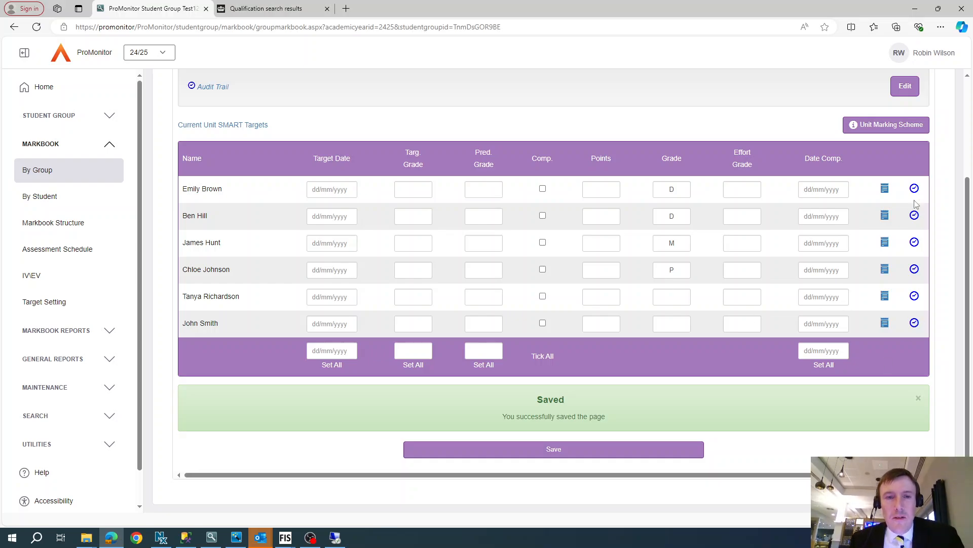
{"action": "scroll", "coordinate": [821, 196], "scroll_direction": "up", "scroll_amount": 3}
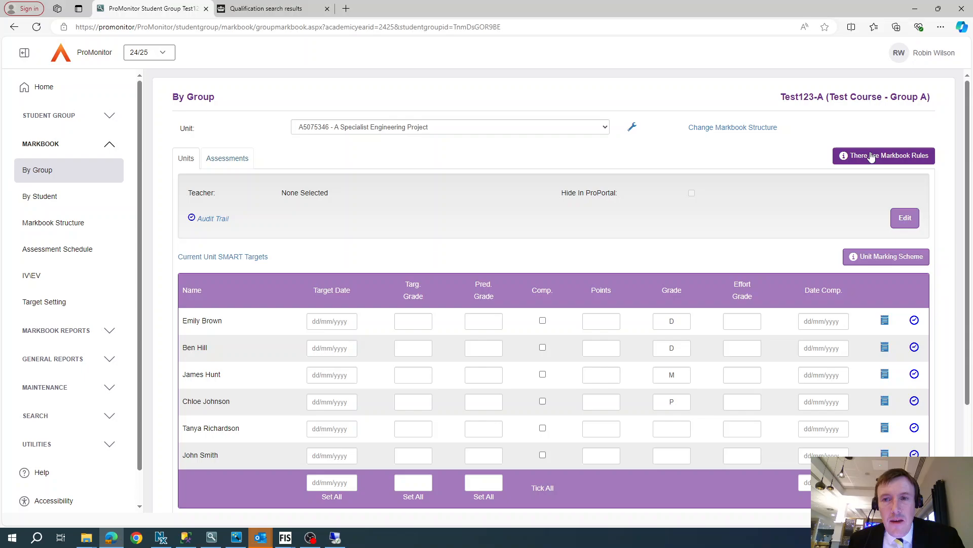
Step: Open the course maintenance units list from the Test123-A group's markbook structure
{"action": "left_click", "coordinate": [730, 127]}
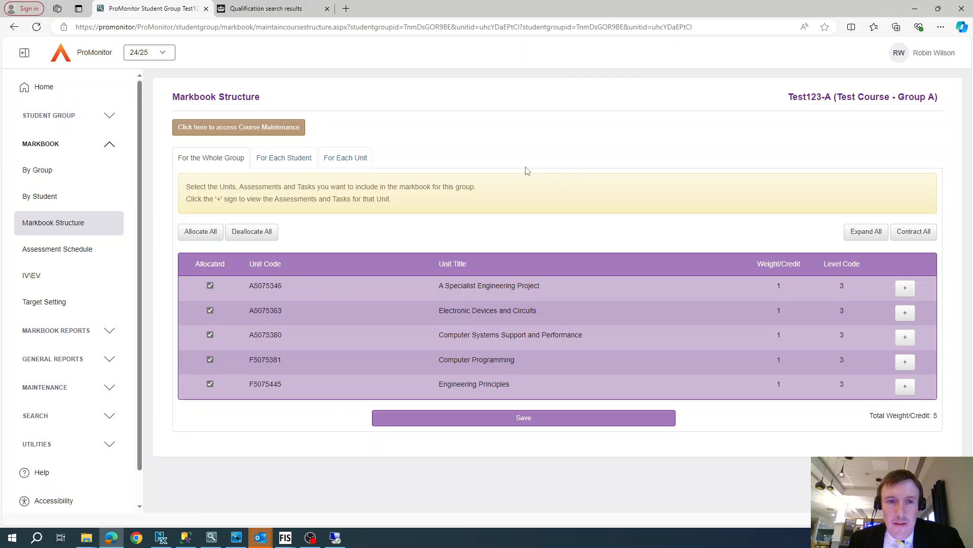
{"action": "left_click", "coordinate": [258, 133]}
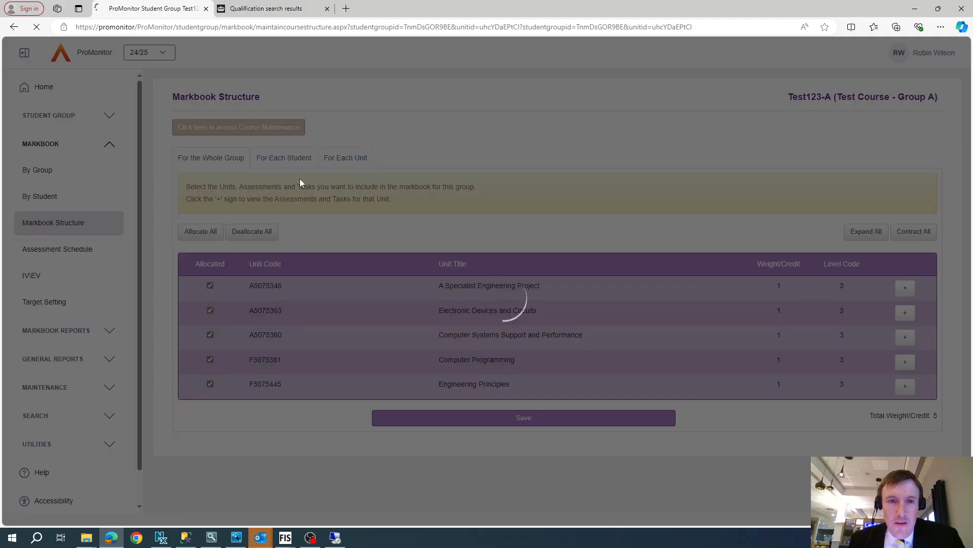
{"action": "scroll", "coordinate": [411, 223], "scroll_direction": "down", "scroll_amount": 3}
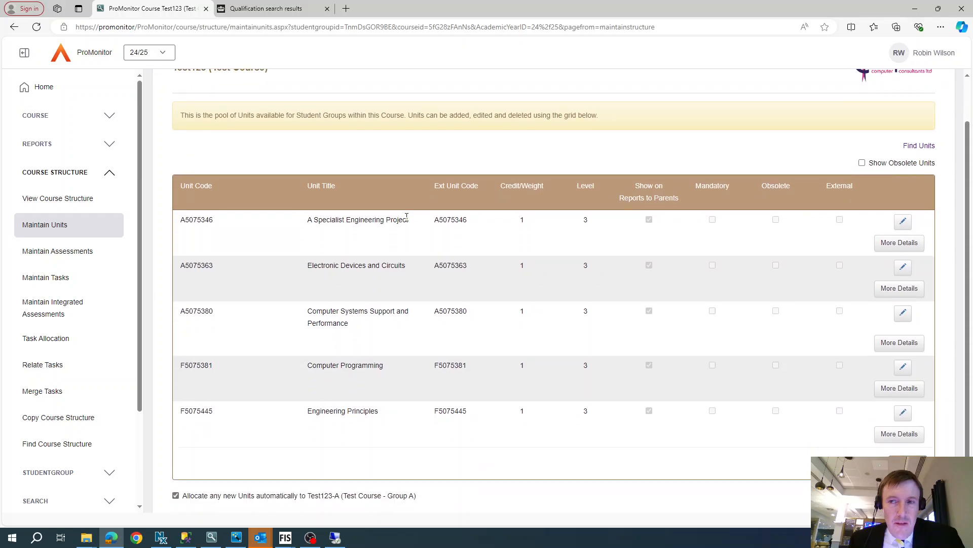
{"action": "scroll", "coordinate": [760, 304], "scroll_direction": "up", "scroll_amount": 3}
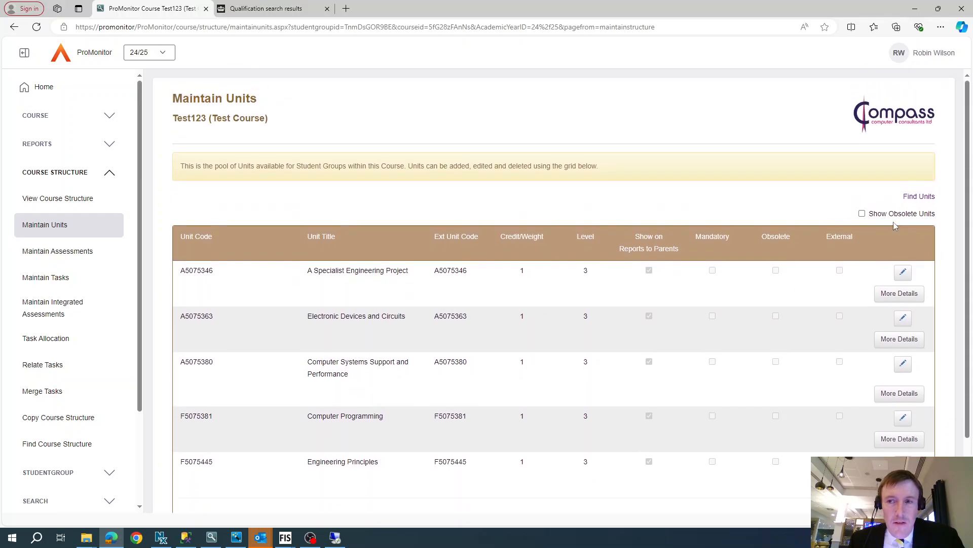
{"action": "scroll", "coordinate": [882, 428], "scroll_direction": "down", "scroll_amount": 3}
Step: Add a new course unit with code EP01, title Extra Project 01 and level 3
{"action": "left_click", "coordinate": [907, 436]}
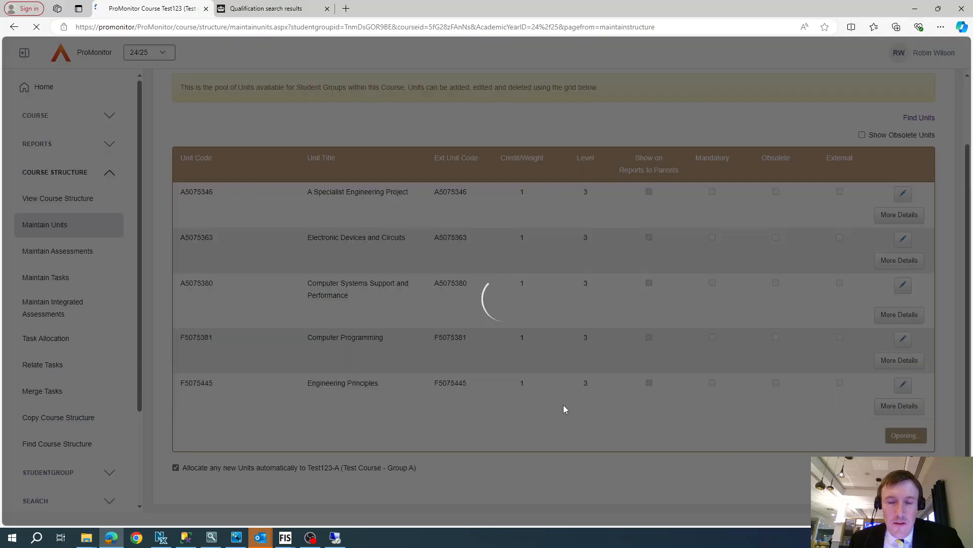
{"action": "left_click", "coordinate": [276, 101]}
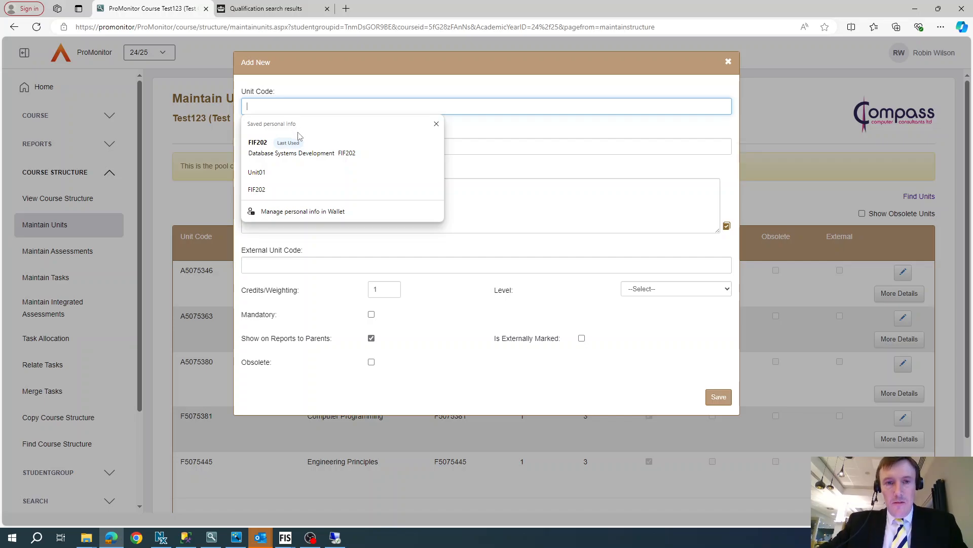
{"action": "type", "text": "EP01"}
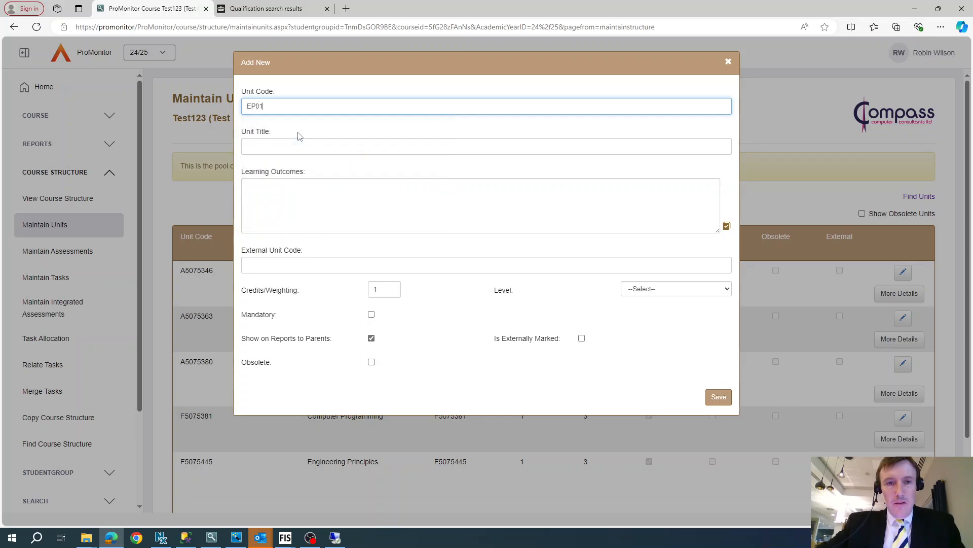
{"action": "key", "text": "Tab"}
{"action": "key", "text": "BackSpace"}
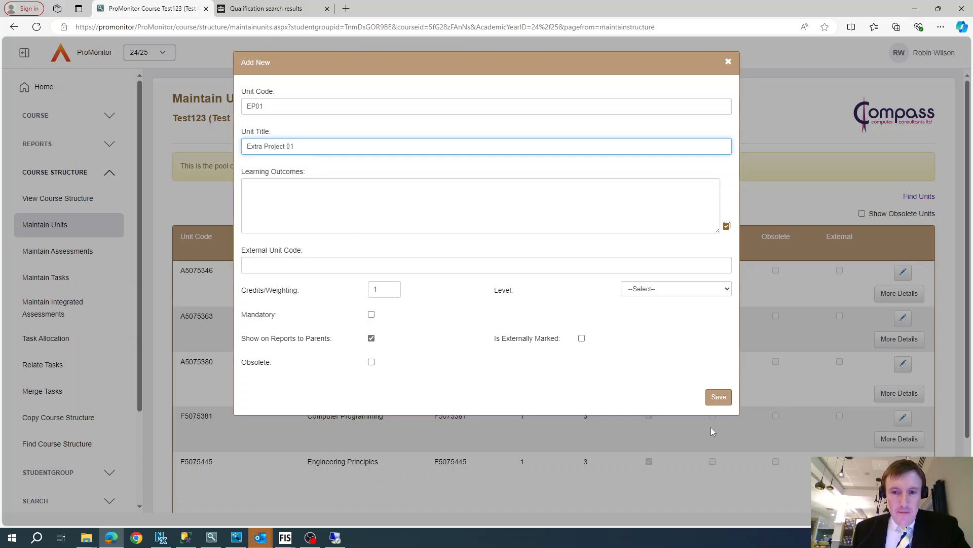
{"action": "left_click", "coordinate": [718, 400]}
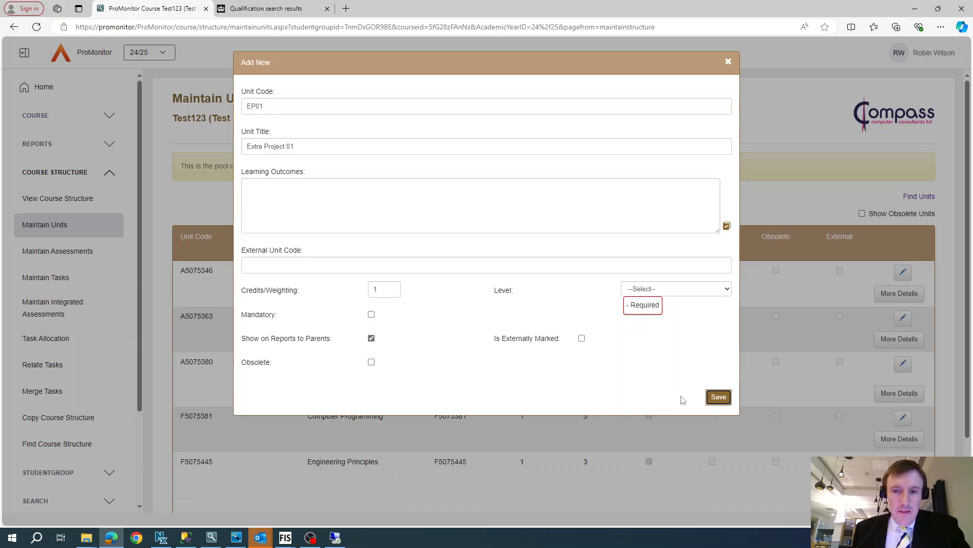
{"action": "left_click", "coordinate": [648, 294]}
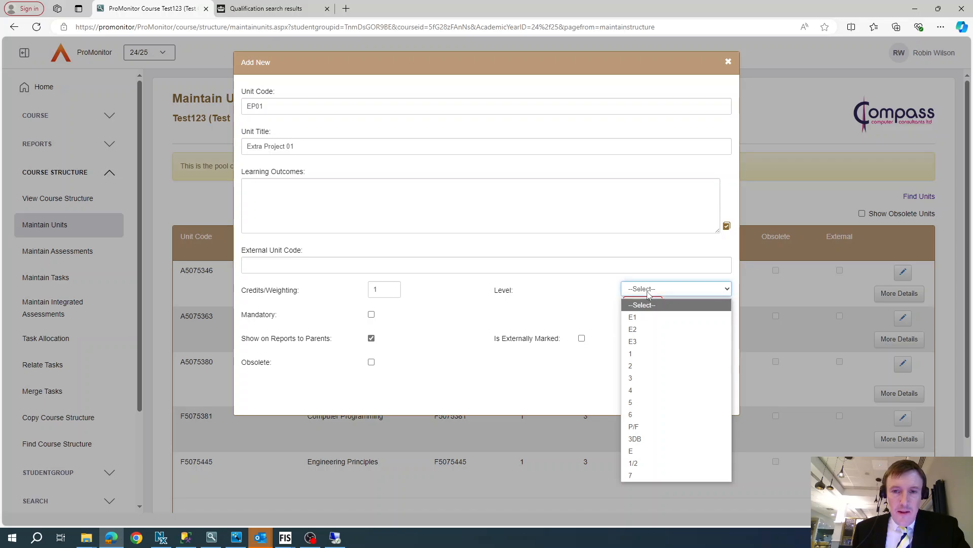
{"action": "left_click", "coordinate": [642, 376]}
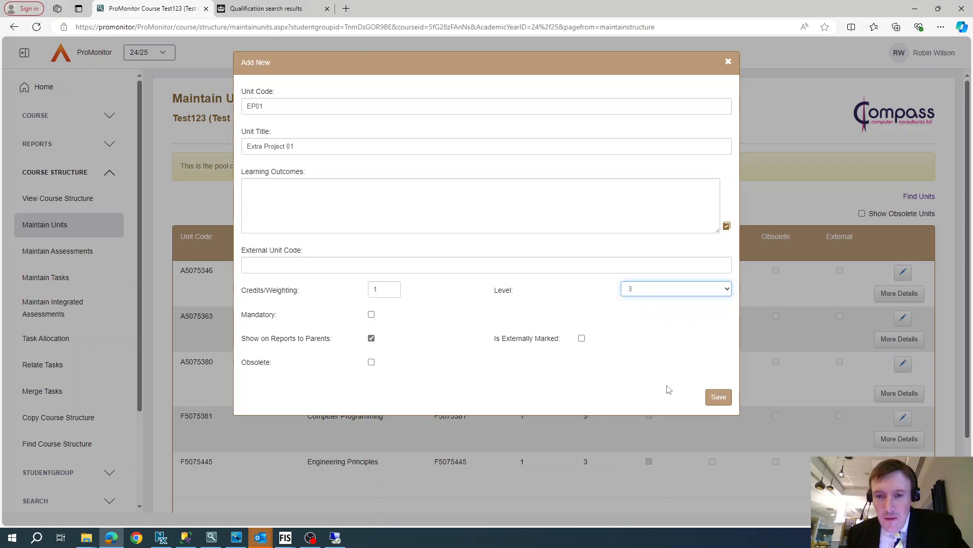
{"action": "left_click", "coordinate": [712, 397]}
{"action": "scroll", "coordinate": [544, 398], "scroll_direction": "down", "scroll_amount": 3}
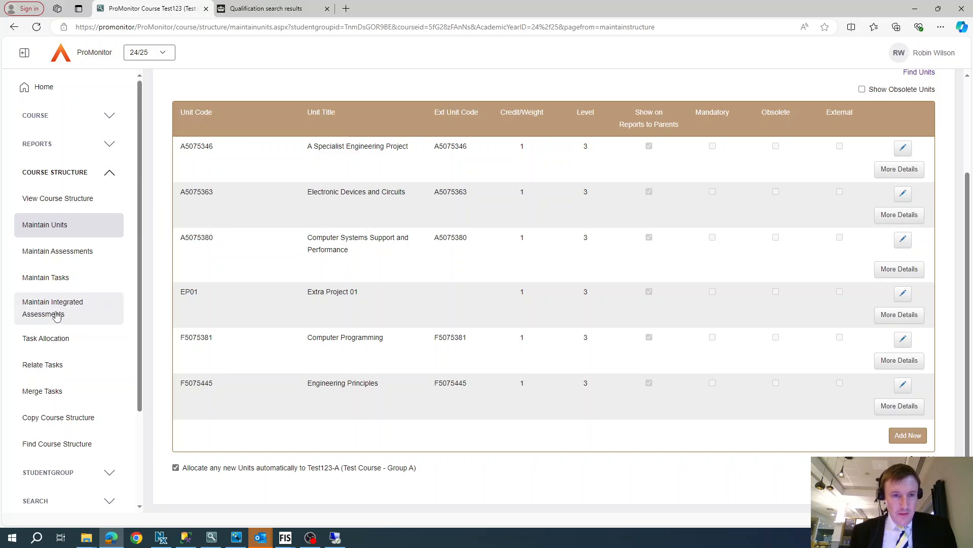
{"action": "left_click", "coordinate": [53, 341]}
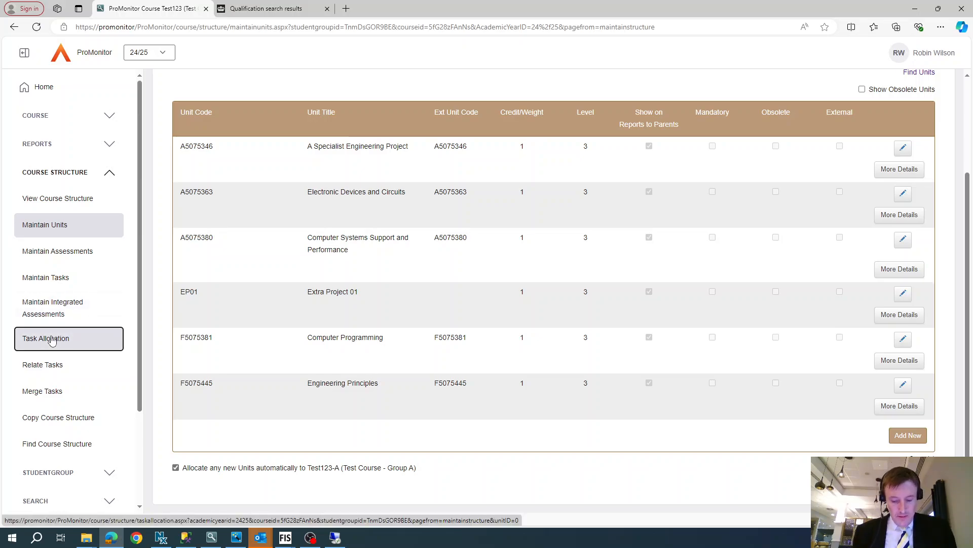
{"action": "left_click_drag", "start_coordinate": [52, 341], "coordinate": [129, 321]}
{"action": "scroll", "coordinate": [211, 279], "scroll_direction": "up", "scroll_amount": 3}
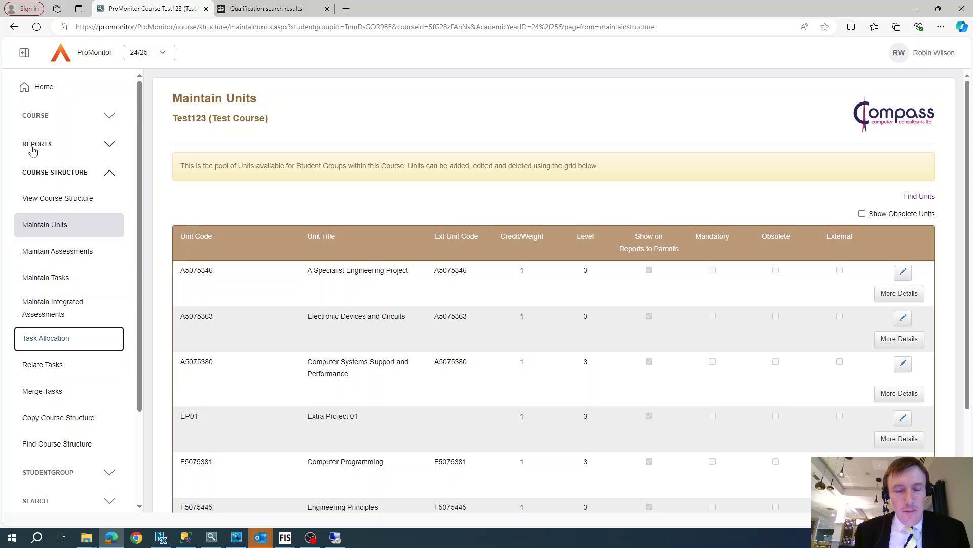
{"action": "scroll", "coordinate": [475, 291], "scroll_direction": "down", "scroll_amount": 3}
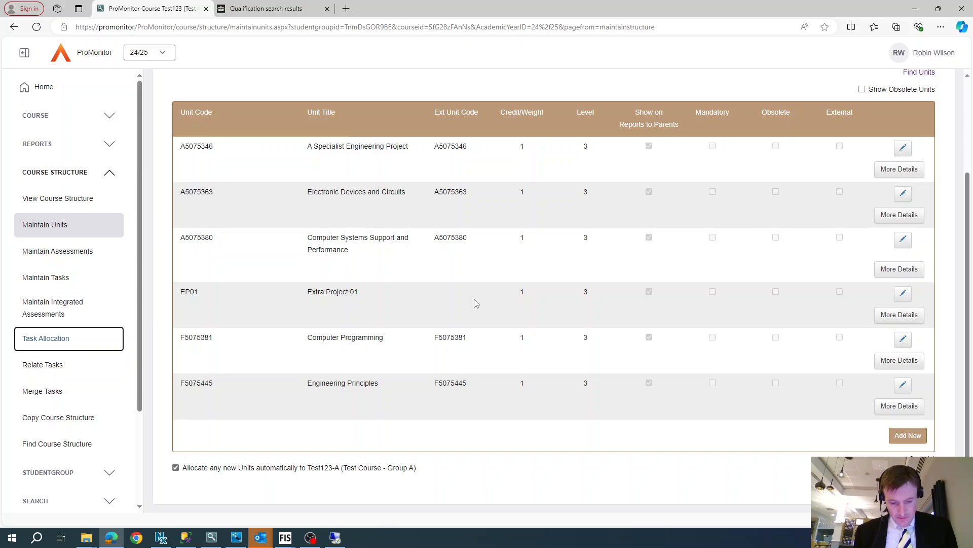
{"action": "scroll", "coordinate": [360, 282], "scroll_direction": "up", "scroll_amount": 3}
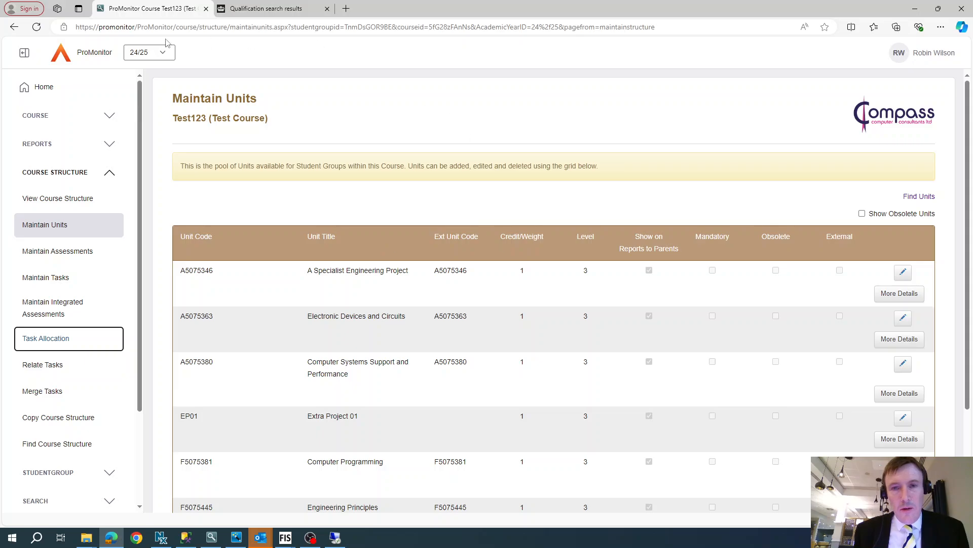
Step: Open the Test123-A student group from the course details and go to its By Group markbook
{"action": "left_click", "coordinate": [35, 116]}
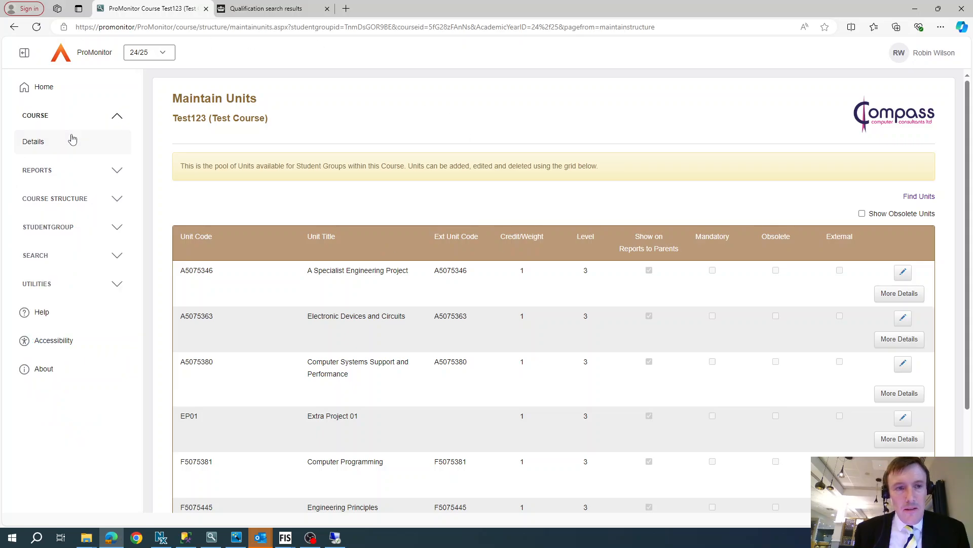
{"action": "left_click", "coordinate": [36, 144]}
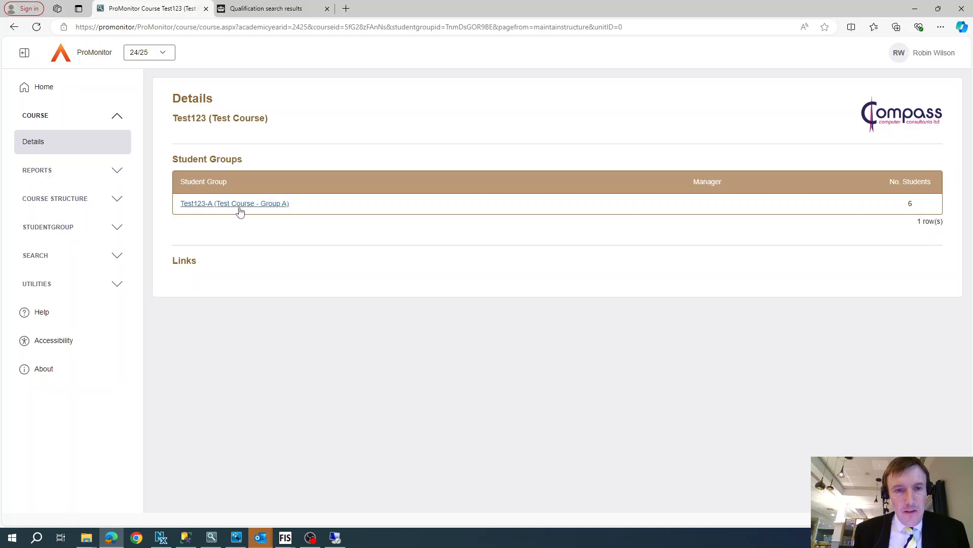
{"action": "left_click", "coordinate": [239, 207]}
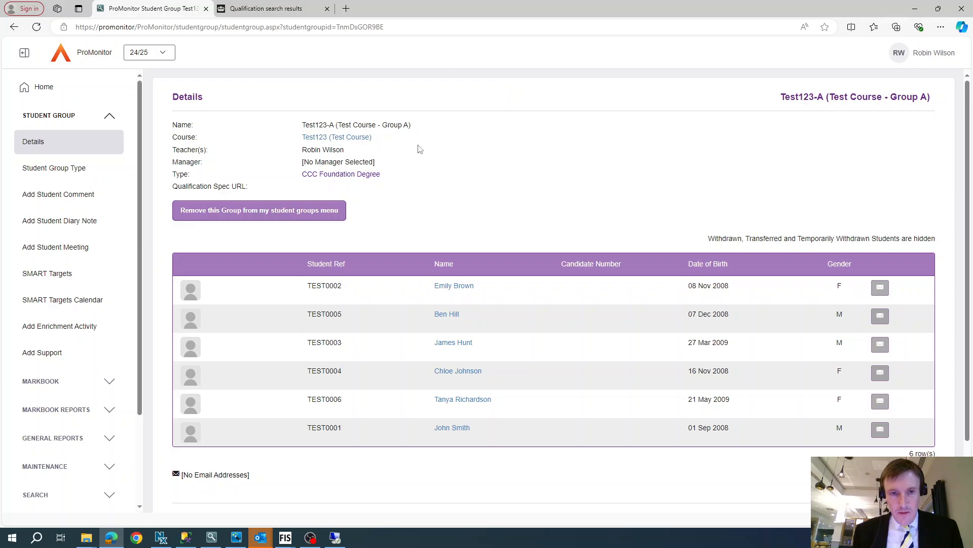
{"action": "scroll", "coordinate": [313, 250], "scroll_direction": "down", "scroll_amount": 2}
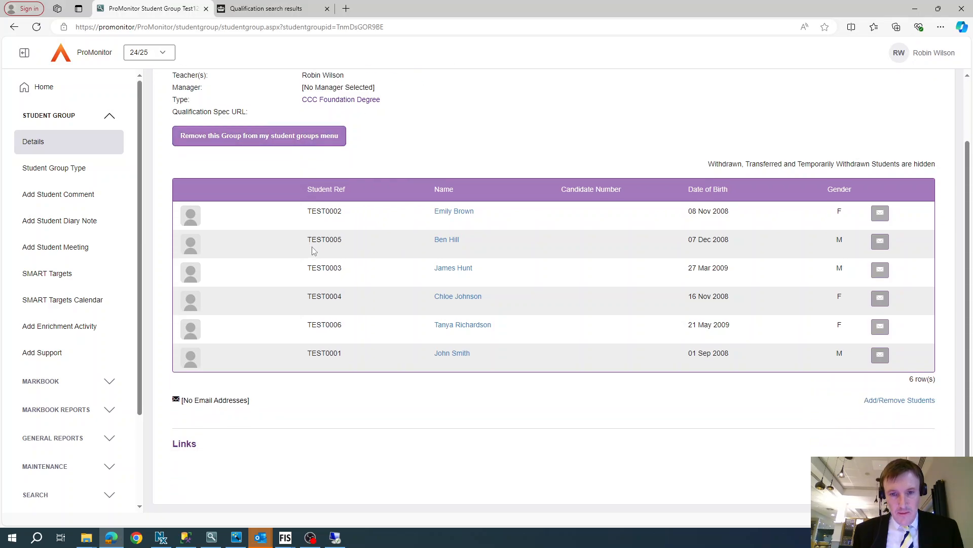
{"action": "scroll", "coordinate": [76, 291], "scroll_direction": "down", "scroll_amount": 3}
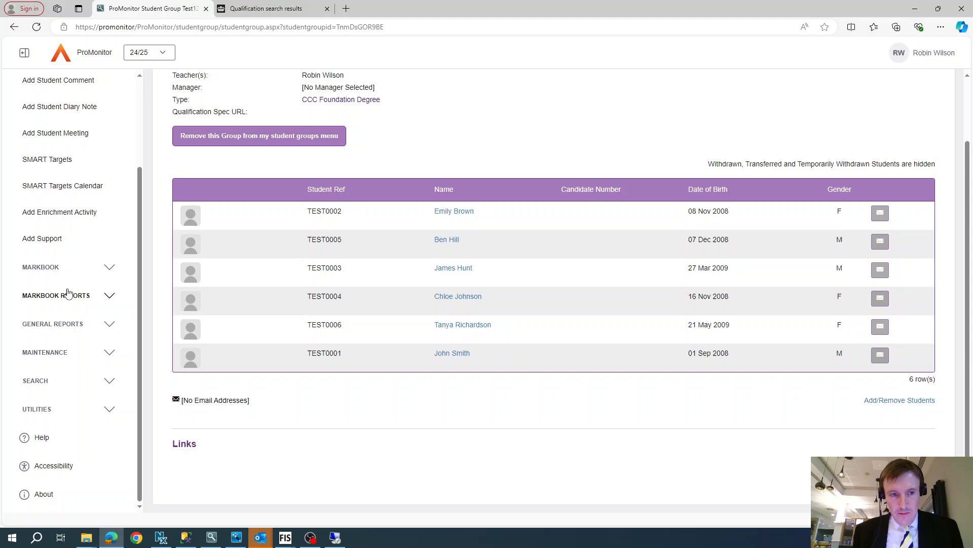
{"action": "left_click", "coordinate": [48, 262]}
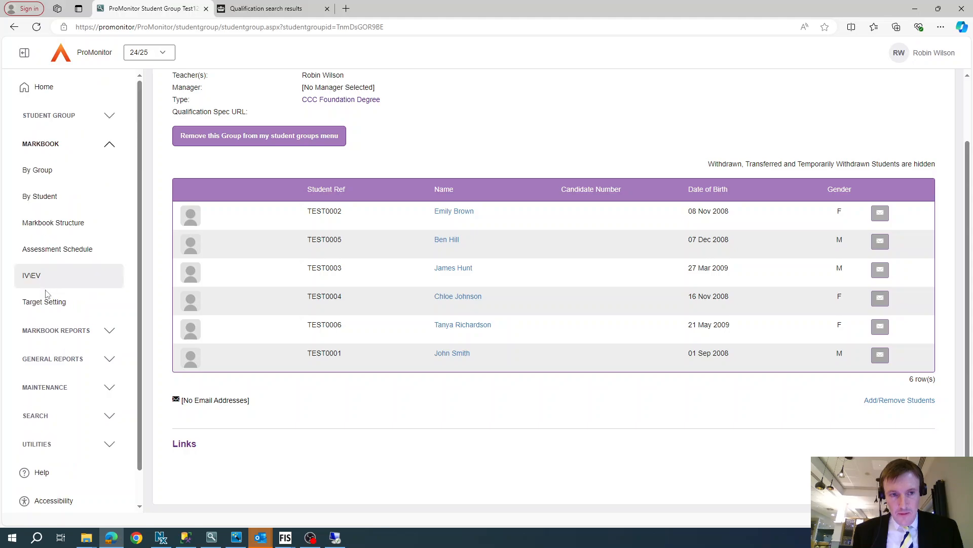
{"action": "left_click", "coordinate": [48, 171]}
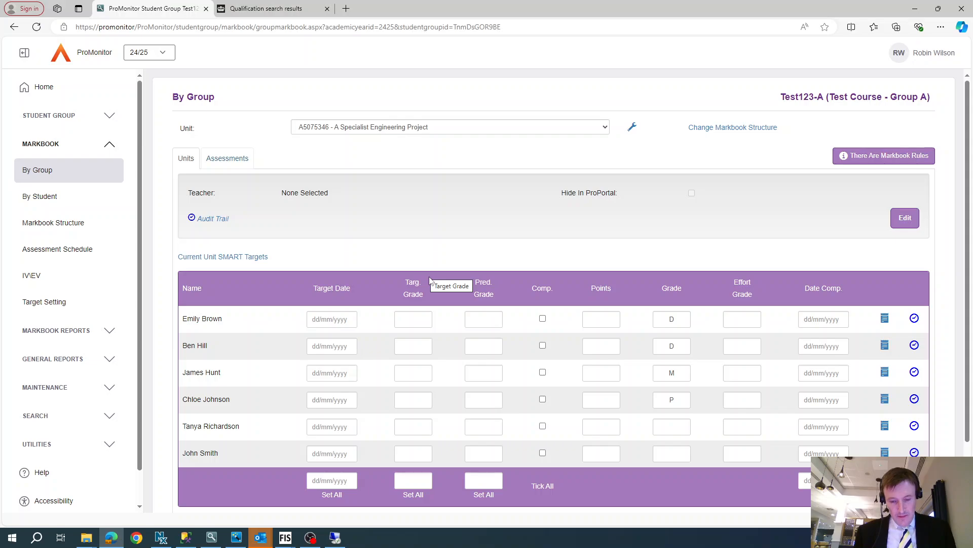
{"action": "left_click", "coordinate": [724, 129]}
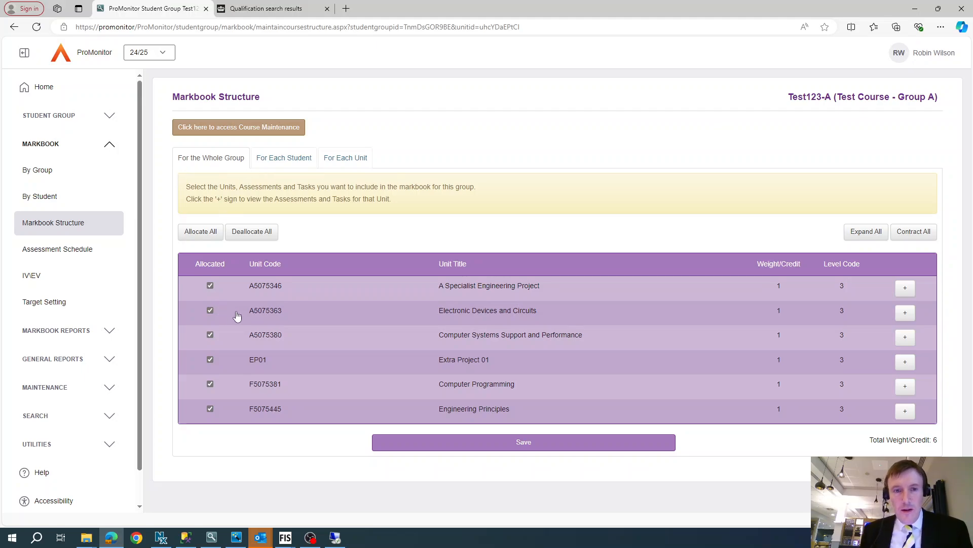
{"action": "left_click", "coordinate": [287, 159]}
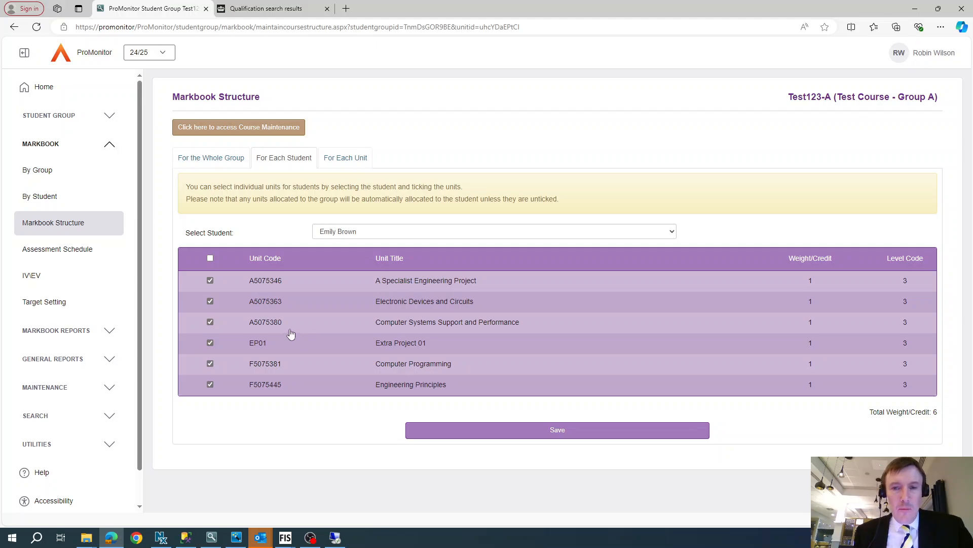
{"action": "left_click", "coordinate": [210, 322]}
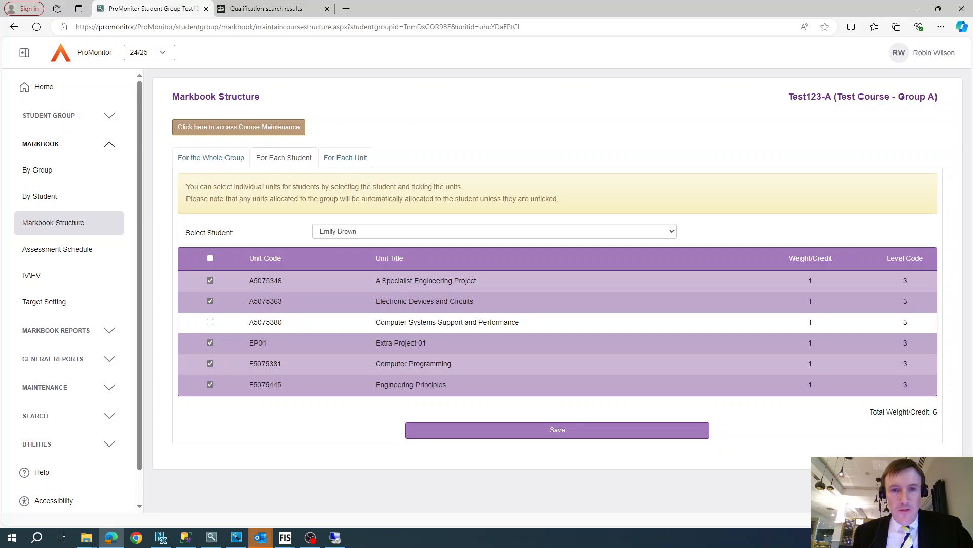
{"action": "left_click", "coordinate": [210, 322]}
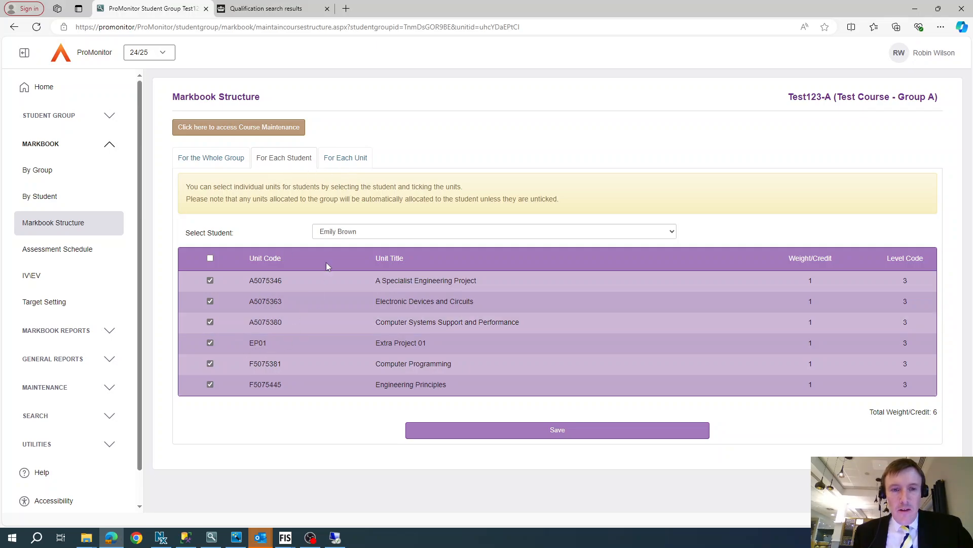
{"action": "left_click", "coordinate": [339, 165]}
{"action": "left_click", "coordinate": [568, 84]}
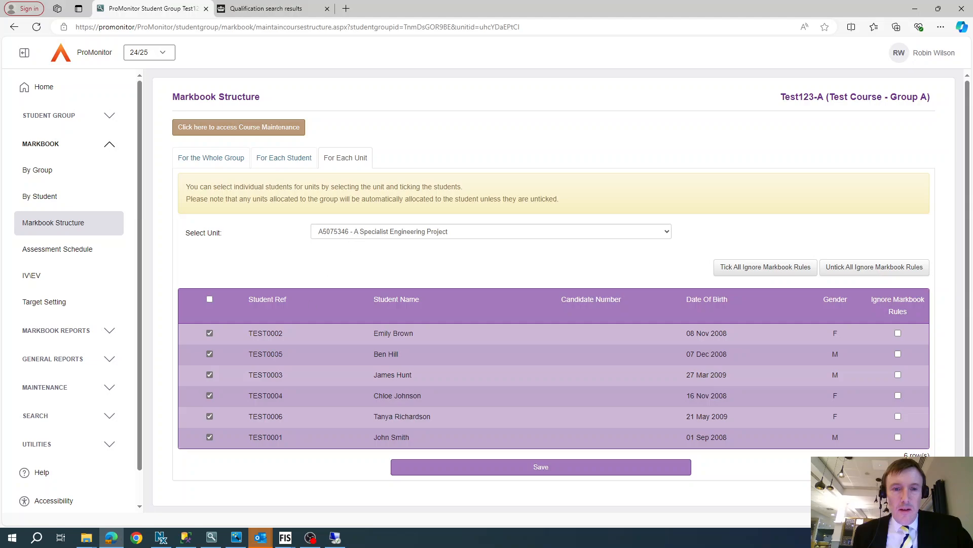
{"action": "left_click", "coordinate": [210, 375]}
{"action": "left_click", "coordinate": [209, 415]}
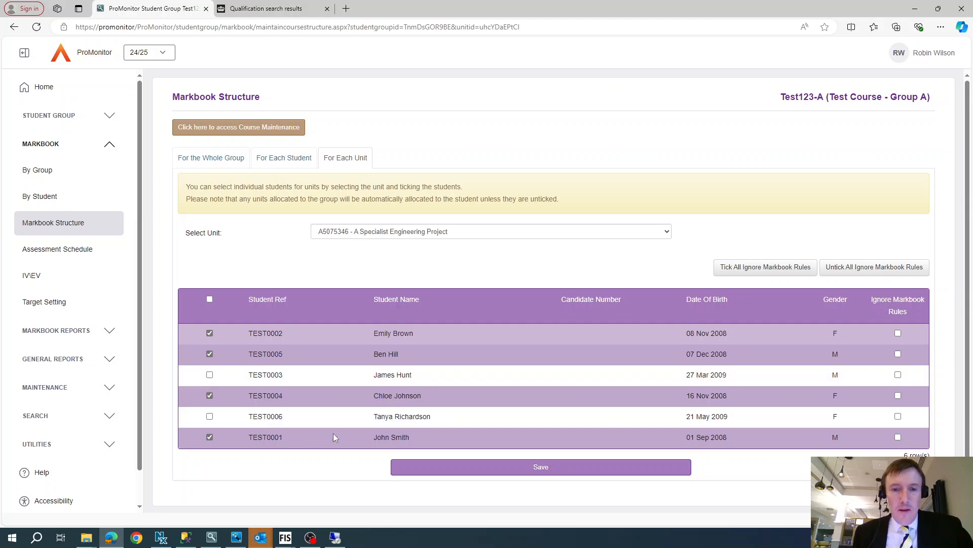
{"action": "left_click", "coordinate": [209, 375]}
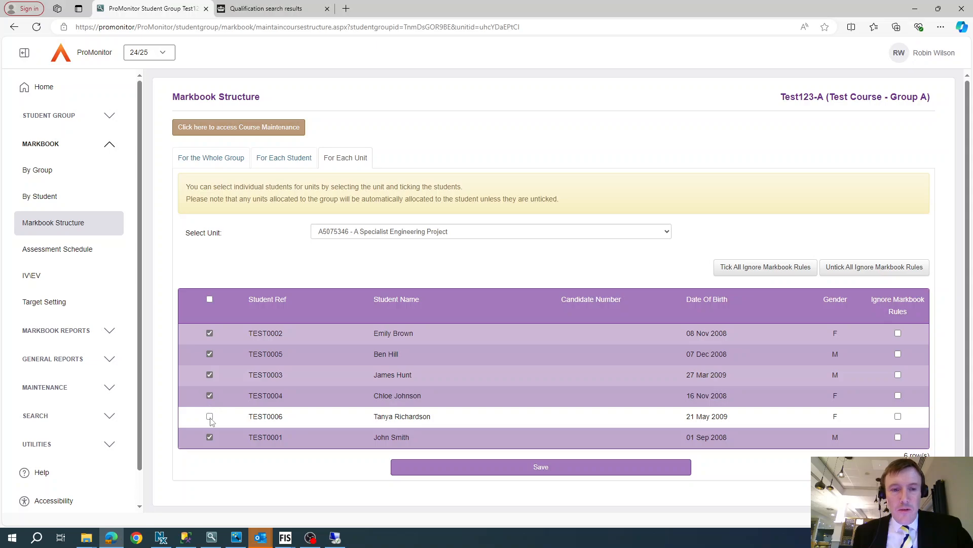
{"action": "left_click", "coordinate": [209, 415]}
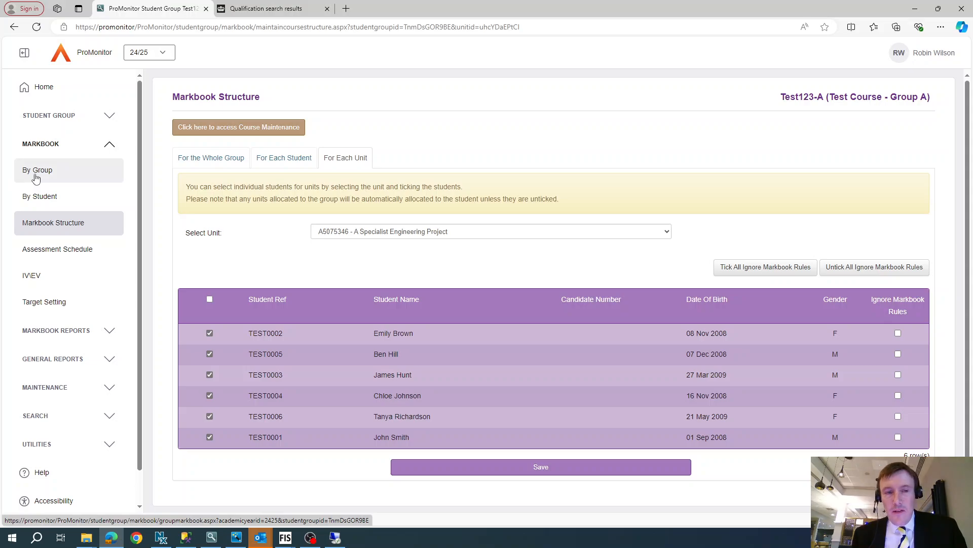
Step: Leave the markbook structure without saving and return to the course's Maintain Units page
{"action": "scroll", "coordinate": [93, 331], "scroll_direction": "down", "scroll_amount": 1}
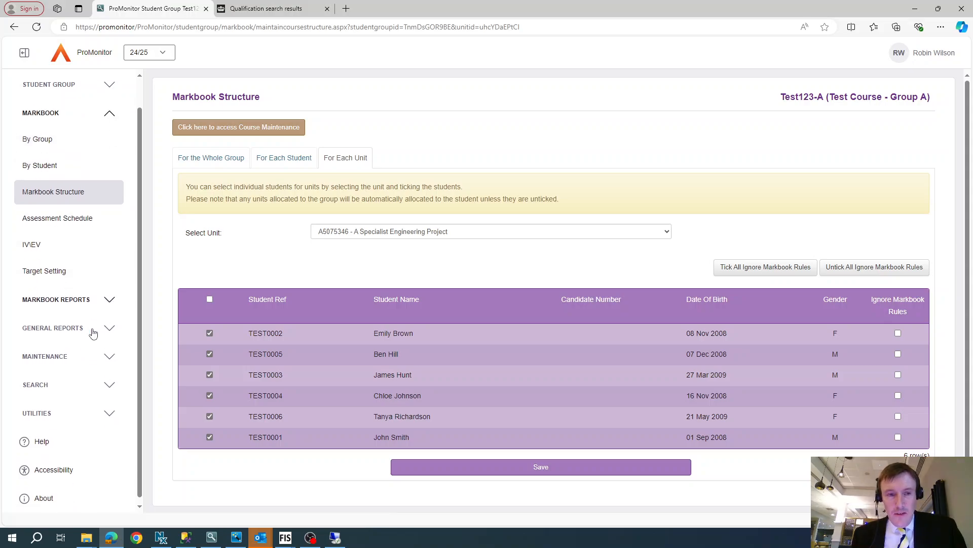
{"action": "left_click", "coordinate": [63, 351]}
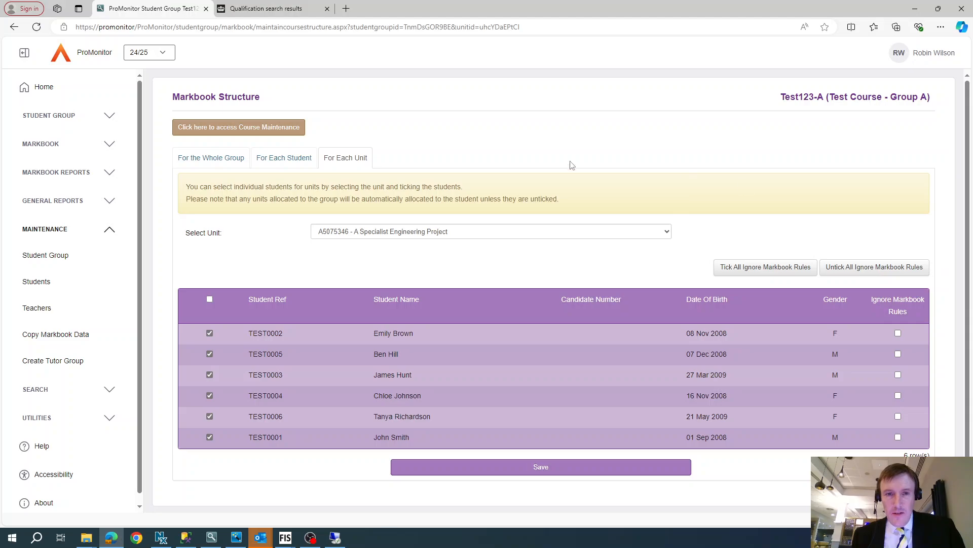
{"action": "left_click", "coordinate": [246, 130]}
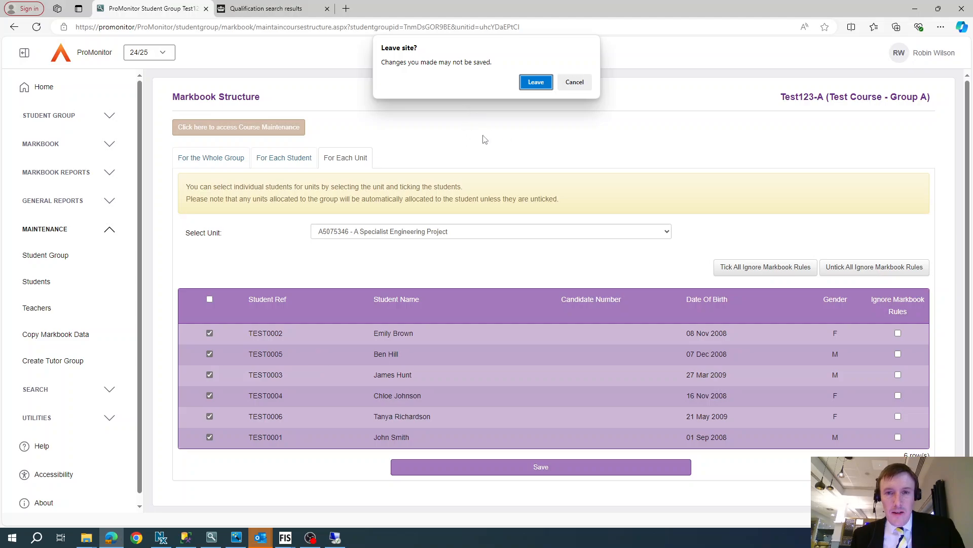
{"action": "left_click", "coordinate": [536, 82]}
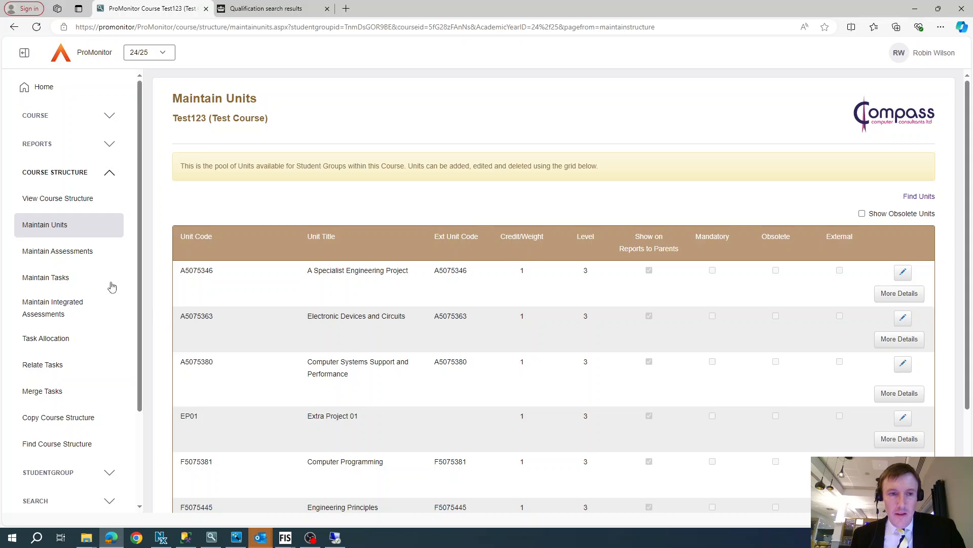
Step: Add an assessment coded ASS01 titled Assessment 01, of type Assignment, to the A Specialist Engineering Project unit
{"action": "left_click", "coordinate": [49, 252]}
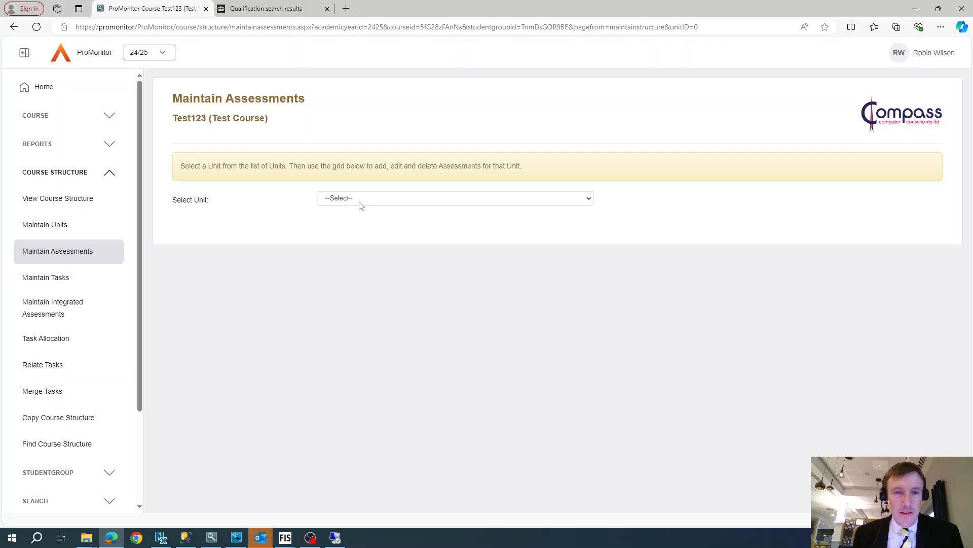
{"action": "left_click", "coordinate": [342, 200]}
{"action": "left_click", "coordinate": [348, 224]}
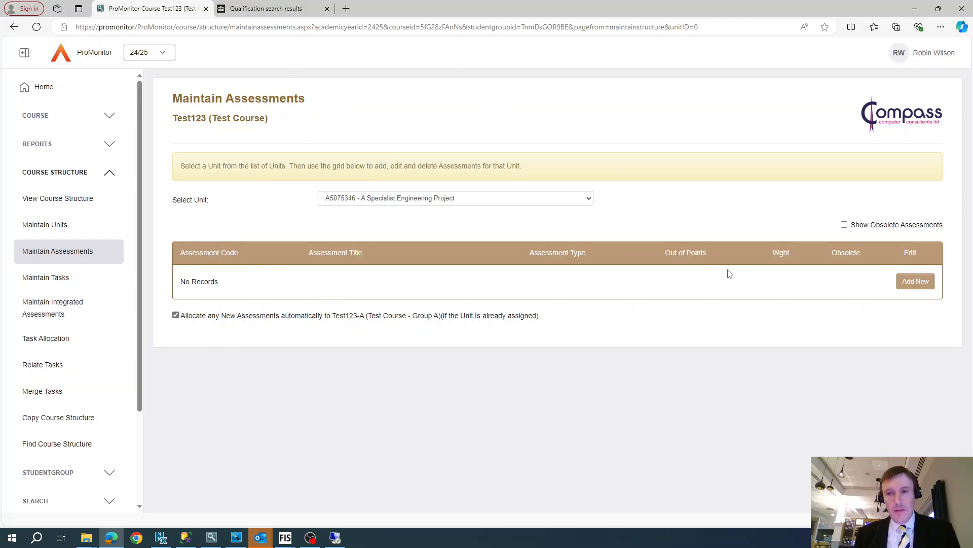
{"action": "left_click", "coordinate": [920, 282]}
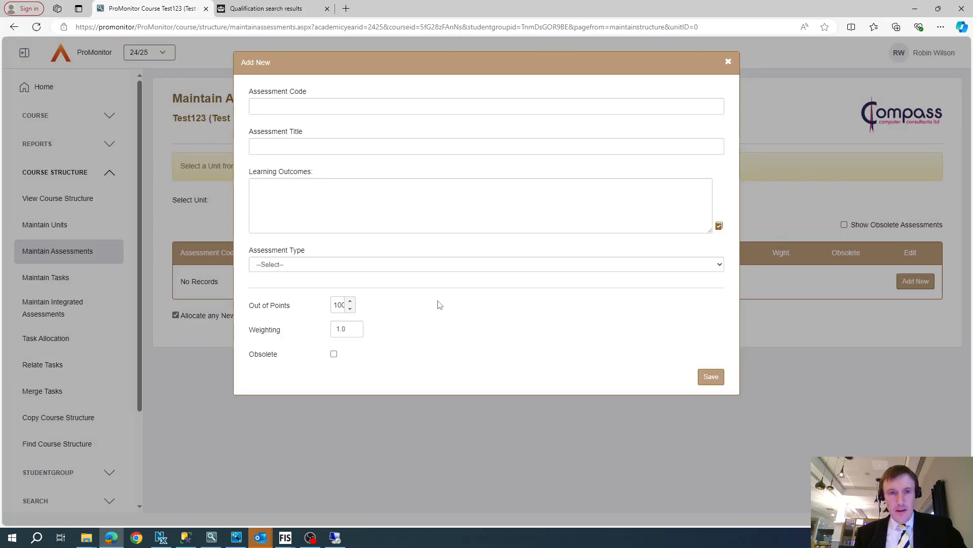
{"action": "left_click", "coordinate": [272, 111]}
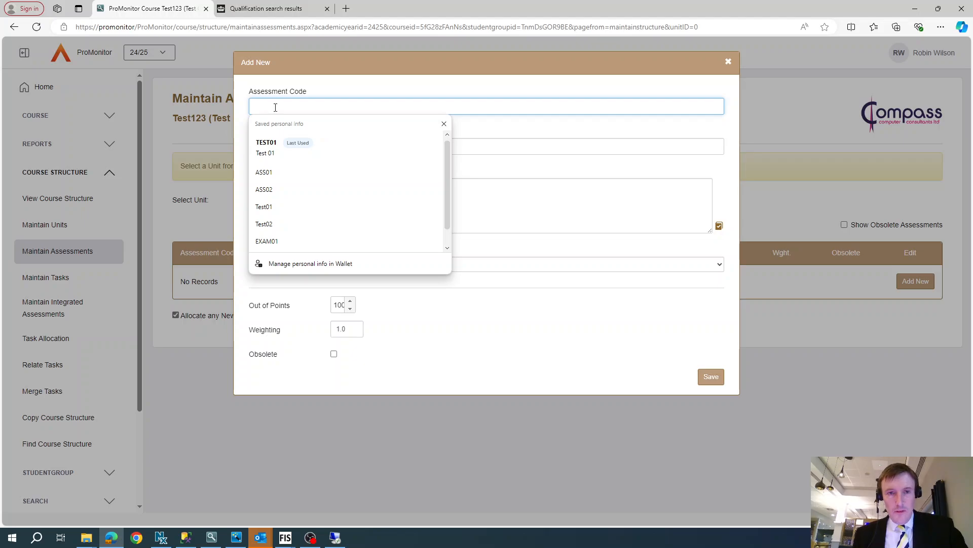
{"action": "left_click", "coordinate": [279, 171]}
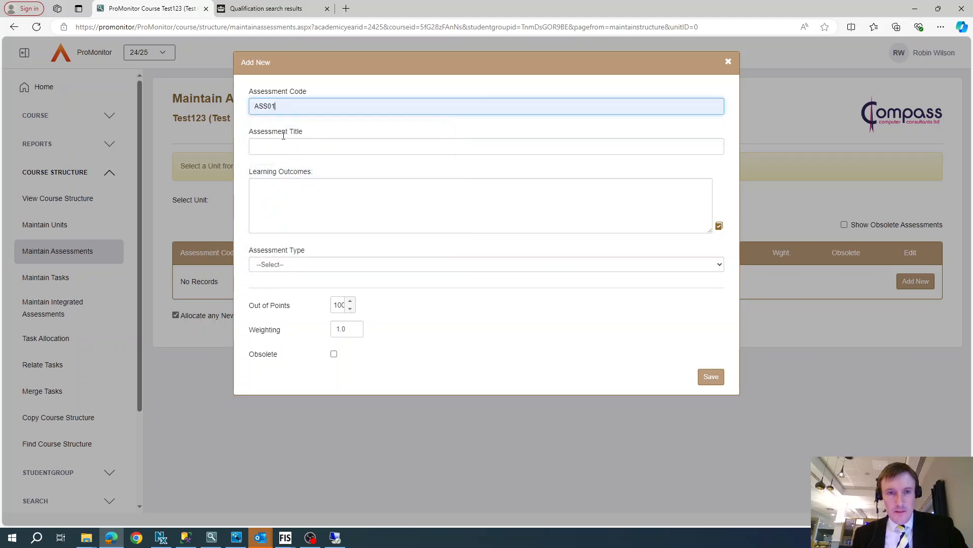
{"action": "left_click", "coordinate": [284, 144]}
{"action": "left_click", "coordinate": [289, 202]}
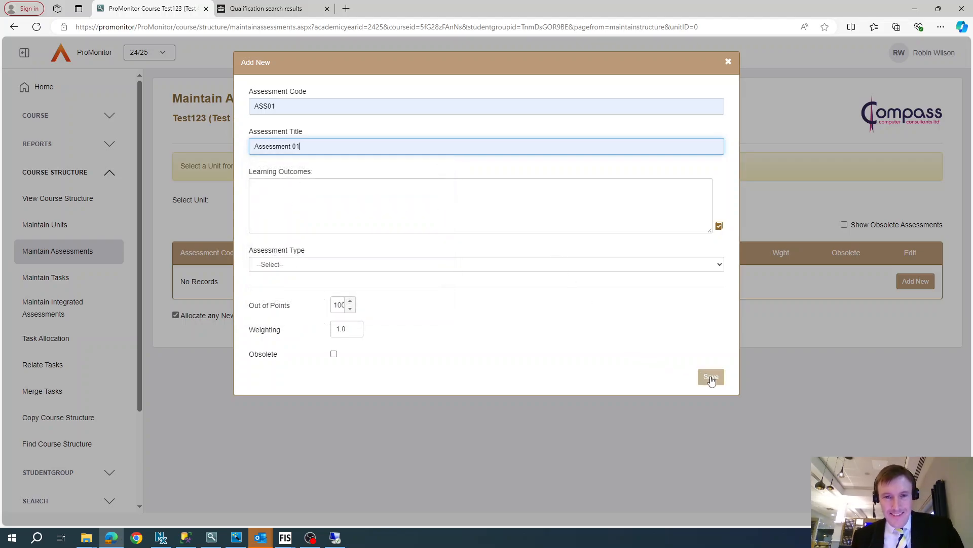
{"action": "left_click", "coordinate": [609, 264]}
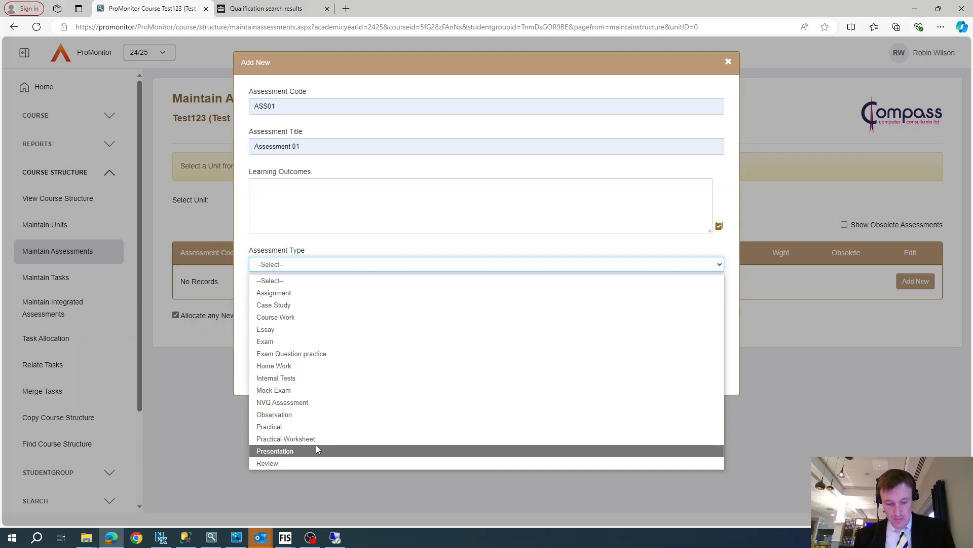
{"action": "left_click", "coordinate": [285, 297]}
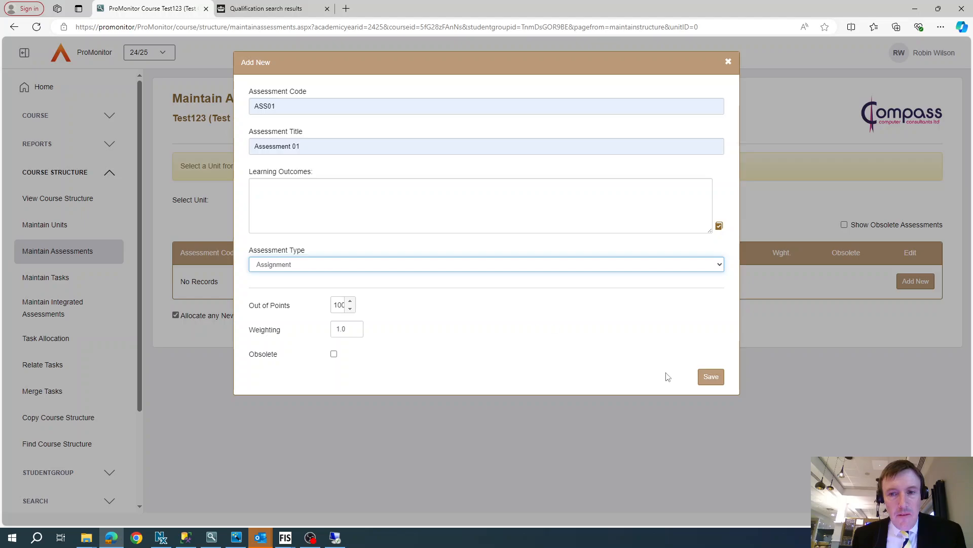
{"action": "left_click", "coordinate": [712, 377]}
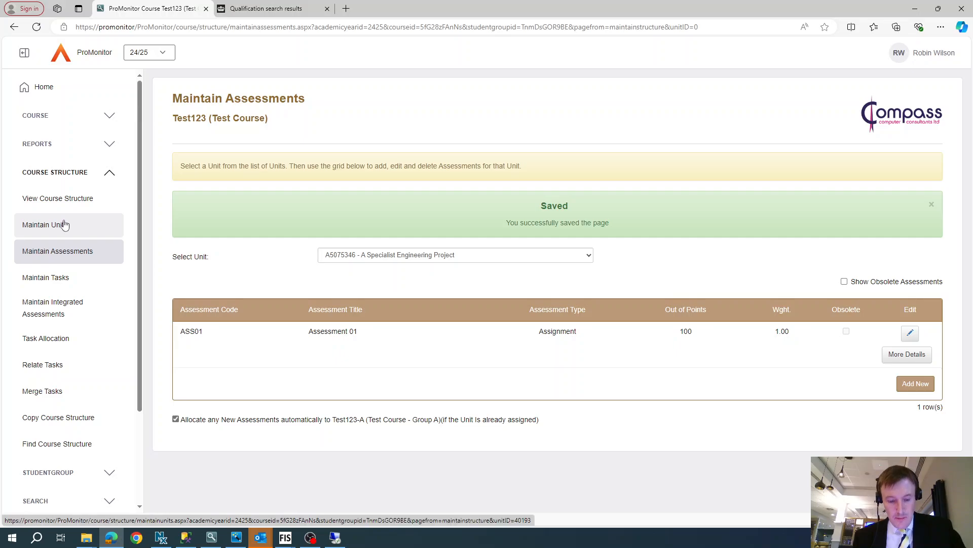
Step: Open the Test123-A student group type page and review its marking schemes and markbook rules
{"action": "left_click", "coordinate": [35, 115]}
{"action": "left_click", "coordinate": [43, 145]}
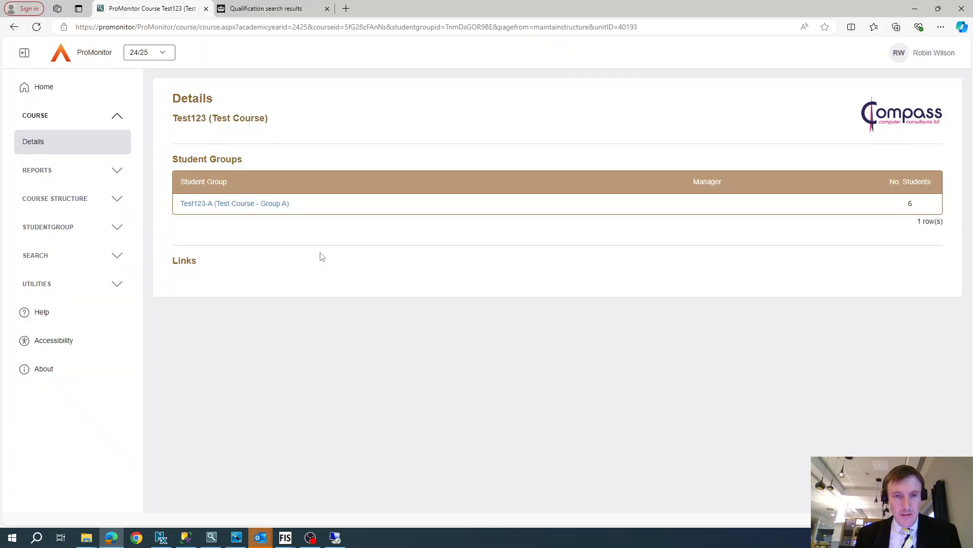
{"action": "left_click", "coordinate": [241, 203]}
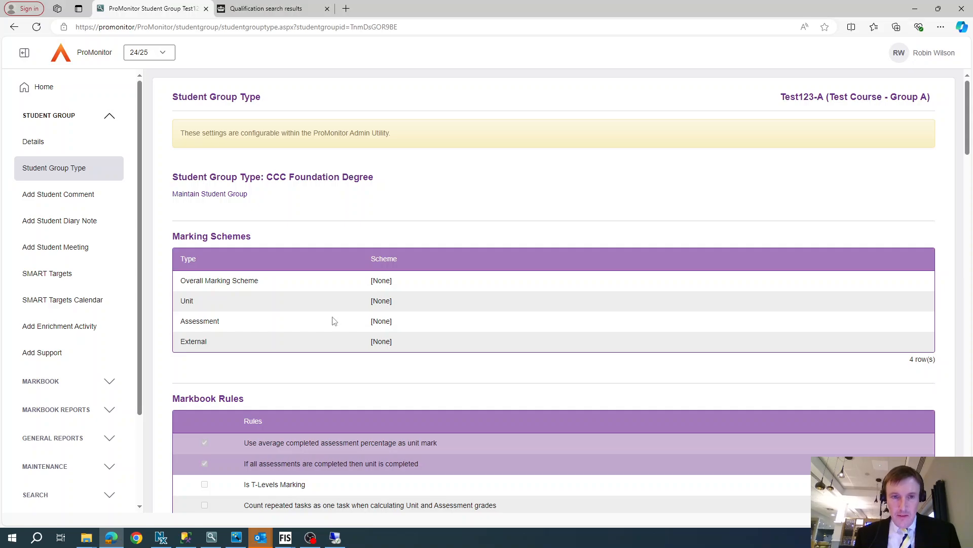
{"action": "scroll", "coordinate": [302, 316], "scroll_direction": "down", "scroll_amount": 4}
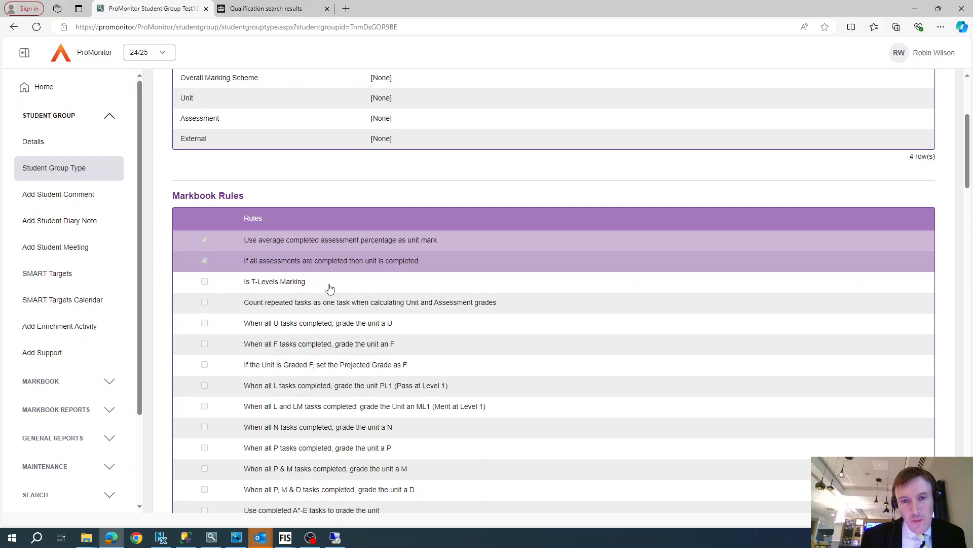
{"action": "scroll", "coordinate": [386, 310], "scroll_direction": "down", "scroll_amount": 8}
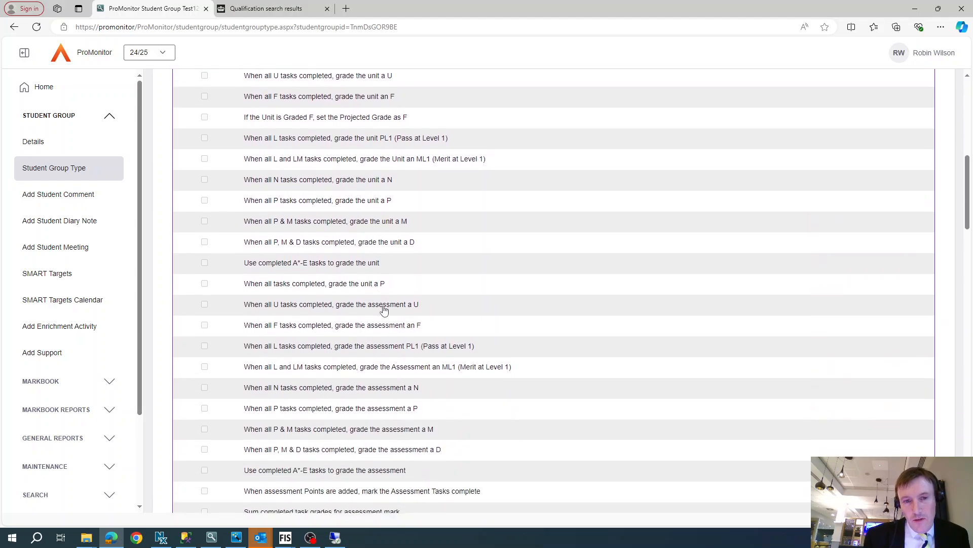
{"action": "scroll", "coordinate": [383, 311], "scroll_direction": "down", "scroll_amount": 8}
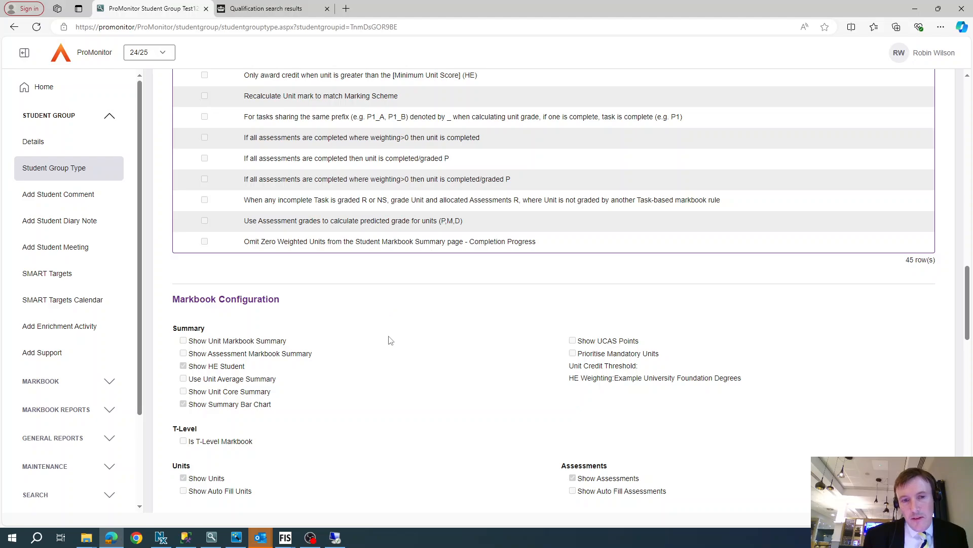
{"action": "scroll", "coordinate": [390, 340], "scroll_direction": "up", "scroll_amount": 20}
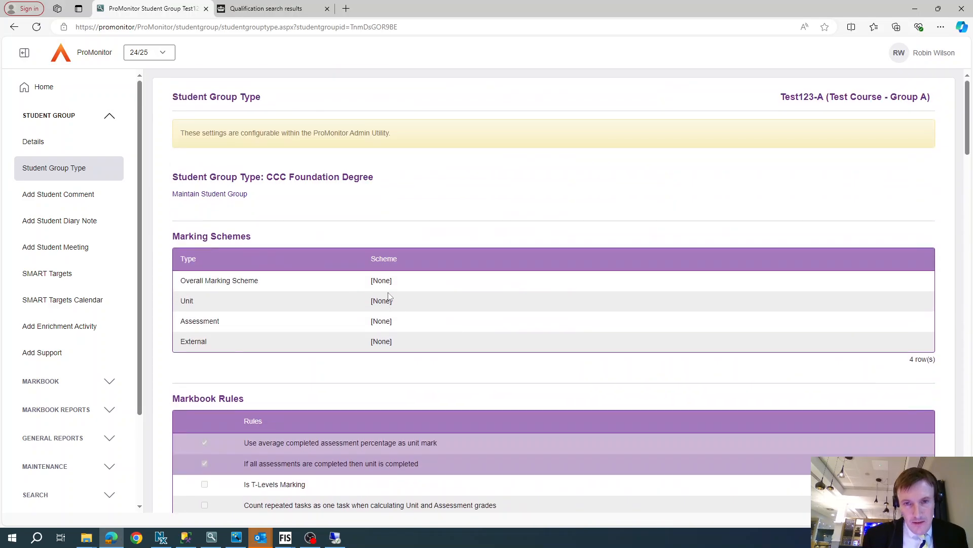
Step: Change the Test123-A group's type to CCC QCF L3 Extended Dip (180 credit) and save
{"action": "left_click", "coordinate": [201, 195]}
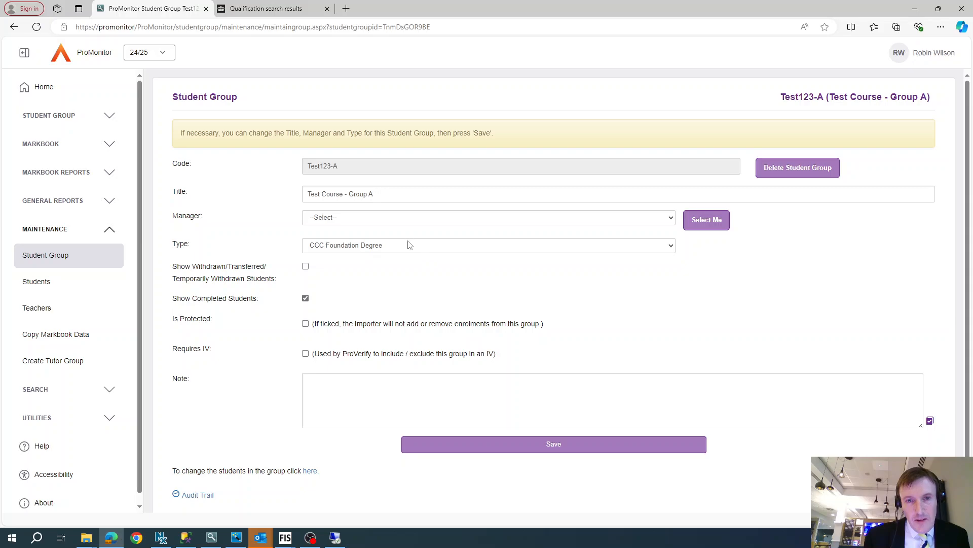
{"action": "left_click", "coordinate": [409, 244]}
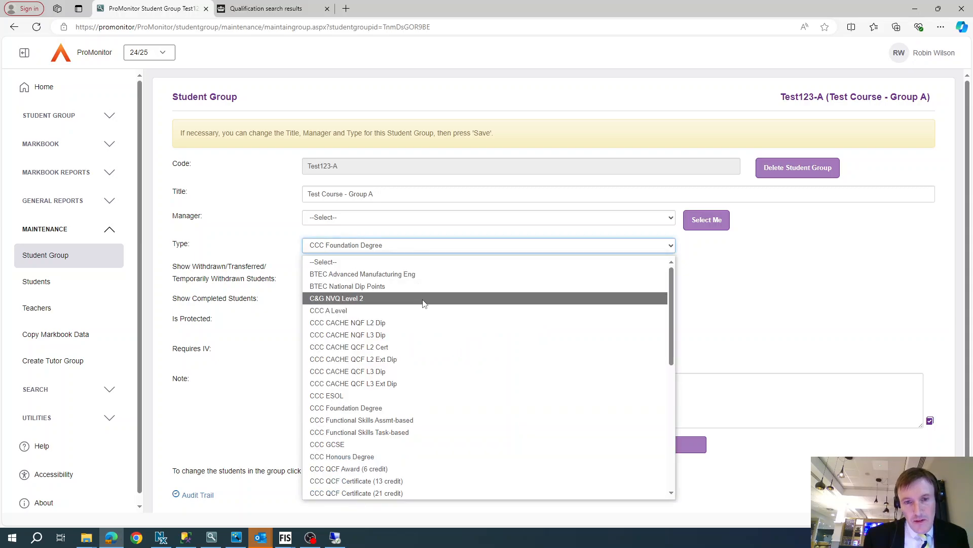
{"action": "scroll", "coordinate": [439, 387], "scroll_direction": "down", "scroll_amount": 5}
{"action": "scroll", "coordinate": [441, 386], "scroll_direction": "down", "scroll_amount": 1}
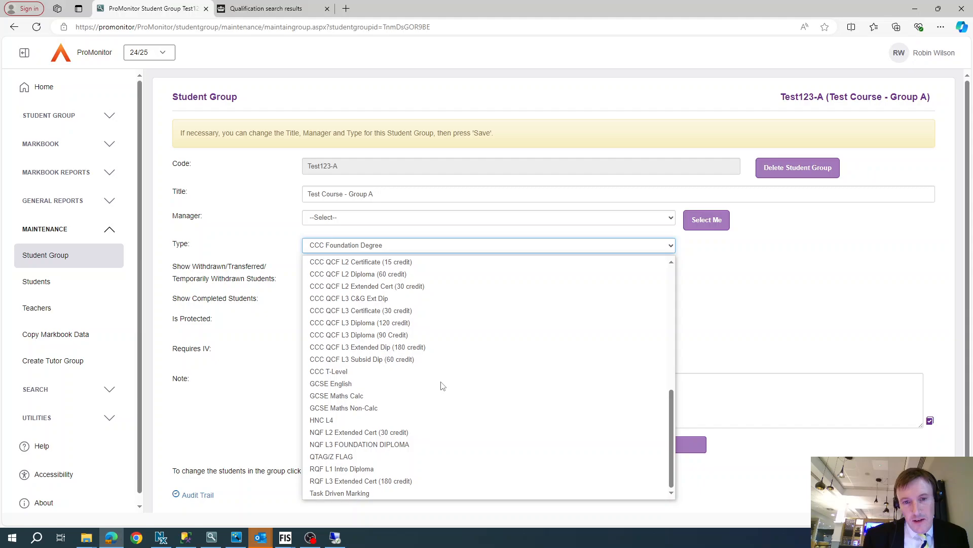
{"action": "scroll", "coordinate": [442, 385], "scroll_direction": "up", "scroll_amount": 4}
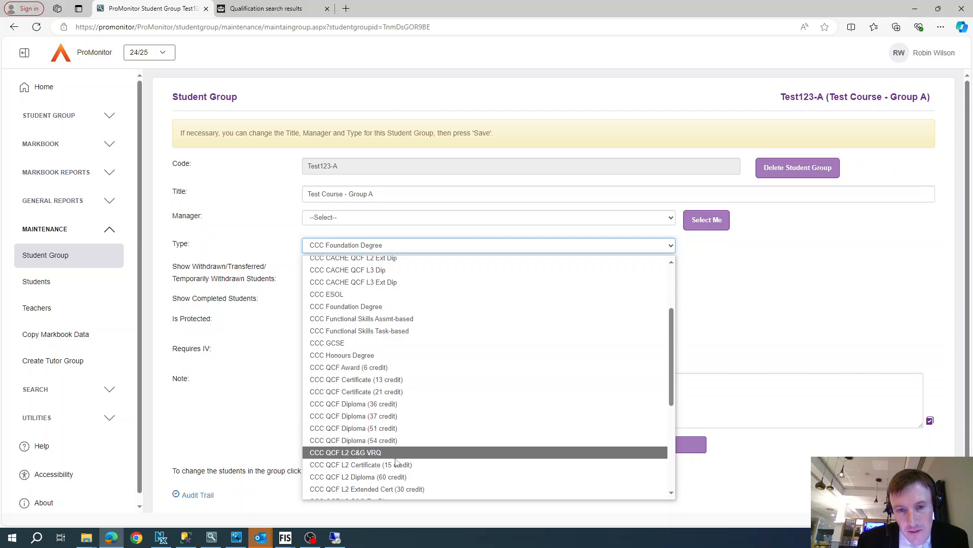
{"action": "scroll", "coordinate": [402, 492], "scroll_direction": "down", "scroll_amount": 3}
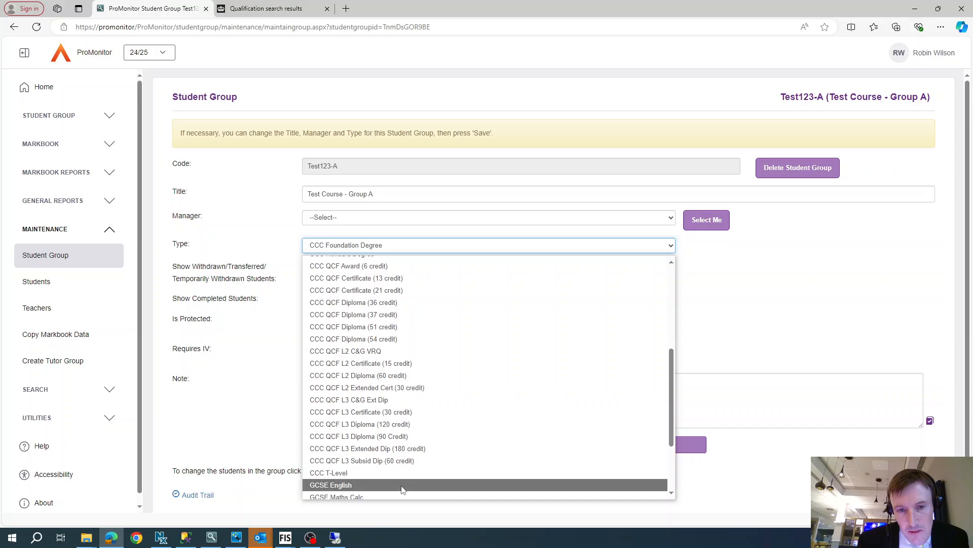
{"action": "left_click", "coordinate": [372, 449]}
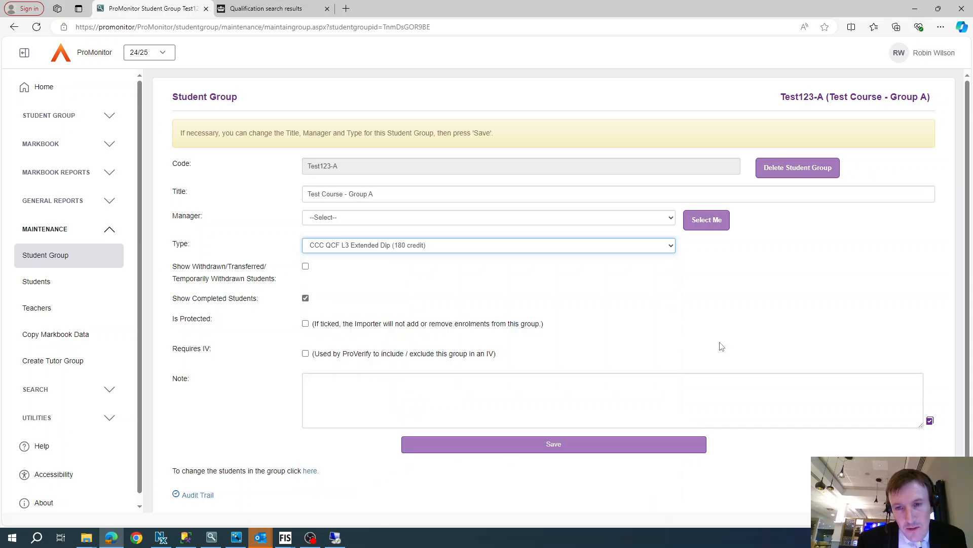
{"action": "left_click", "coordinate": [530, 449]}
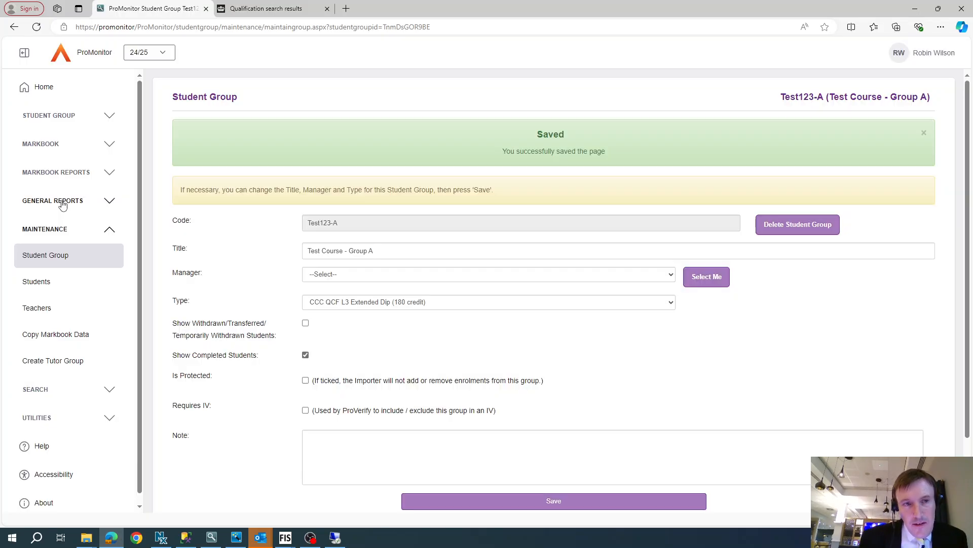
Step: Open the By Group markbook and review its markbook rules and unit marking scheme
{"action": "left_click", "coordinate": [43, 145]}
{"action": "left_click", "coordinate": [56, 173]}
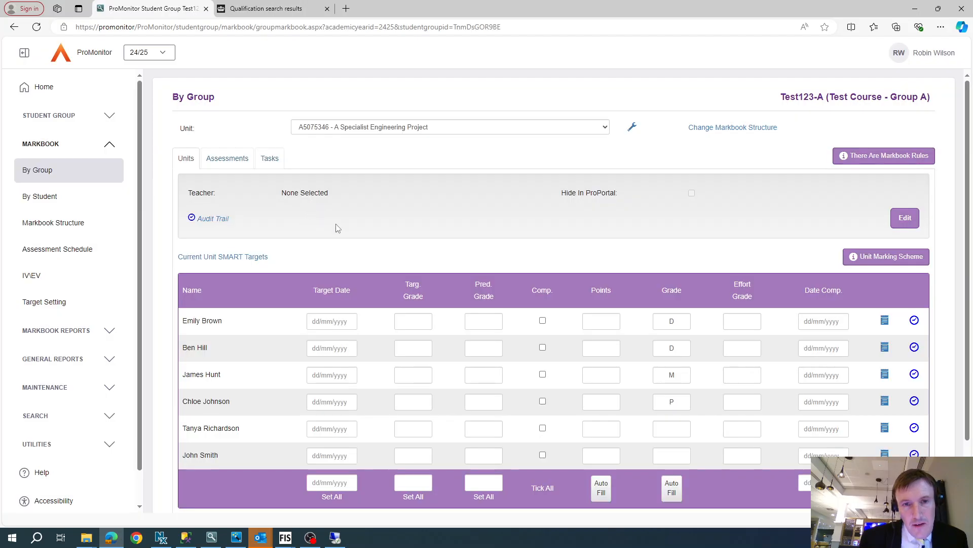
{"action": "left_click", "coordinate": [871, 155]}
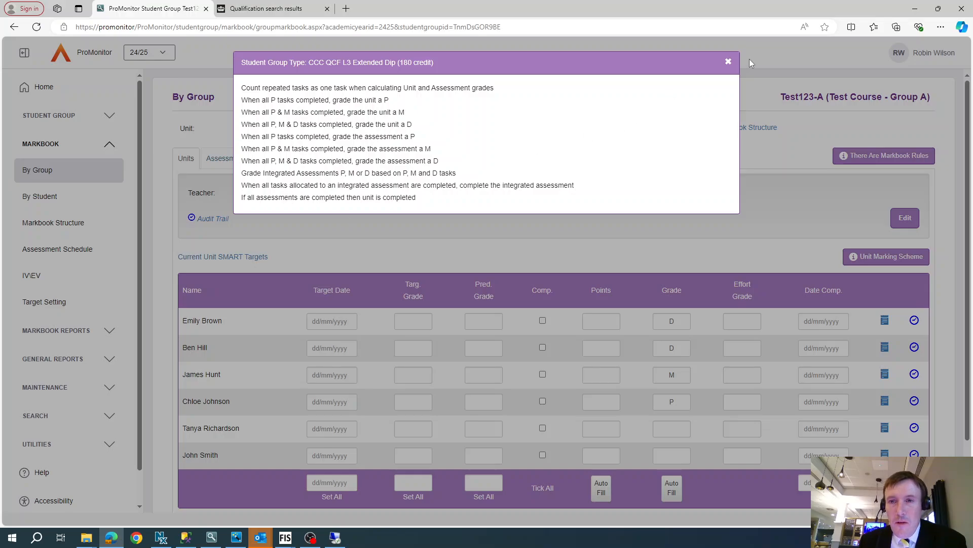
{"action": "left_click", "coordinate": [730, 62]}
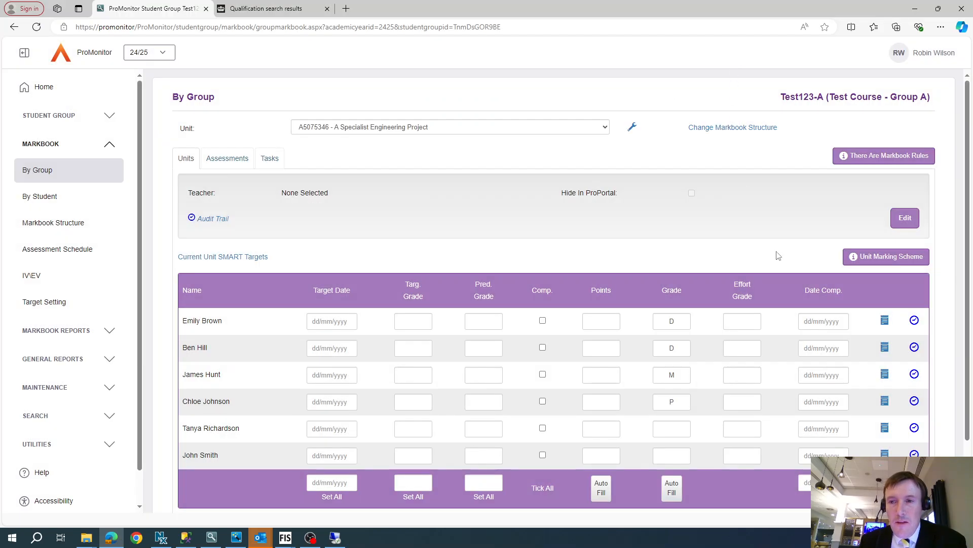
{"action": "left_click", "coordinate": [875, 264]}
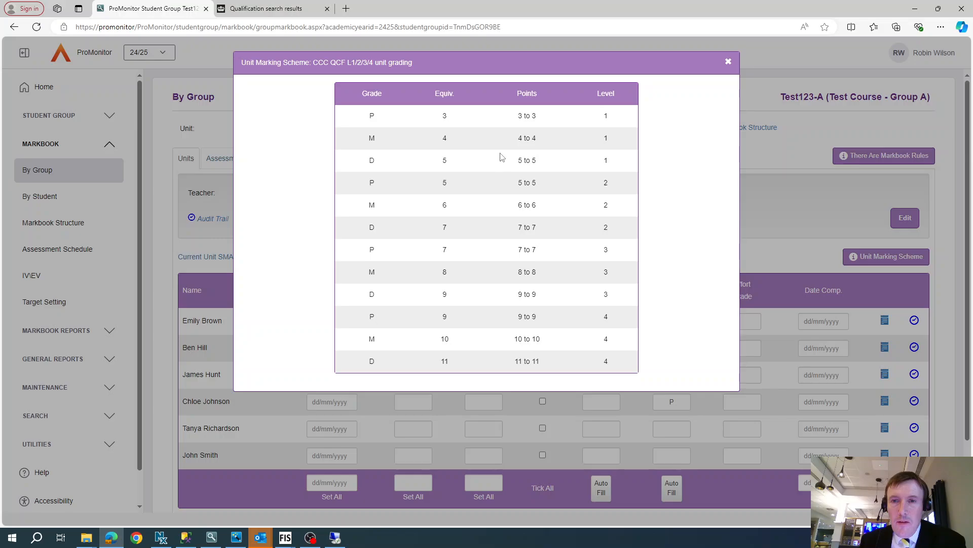
{"action": "left_click", "coordinate": [729, 61]}
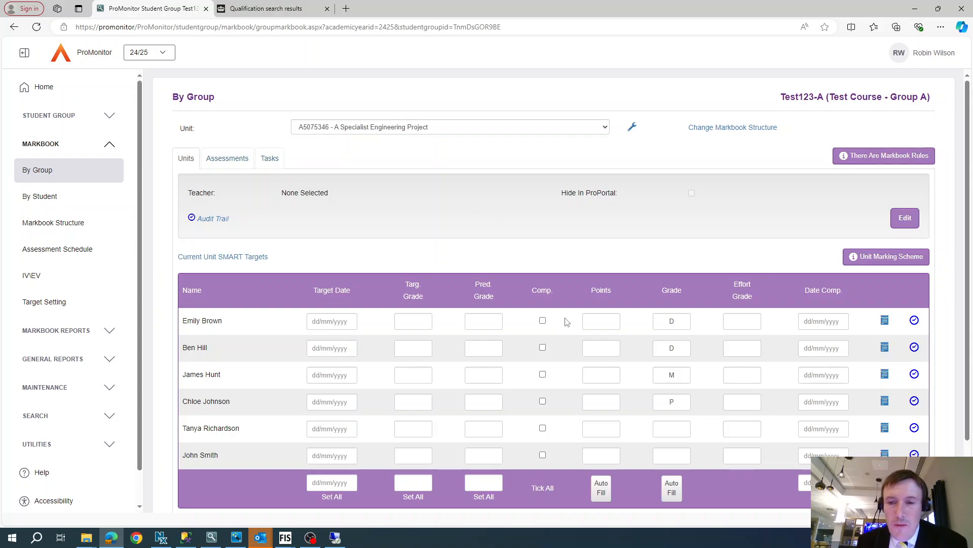
{"action": "scroll", "coordinate": [567, 322], "scroll_direction": "down", "scroll_amount": 2}
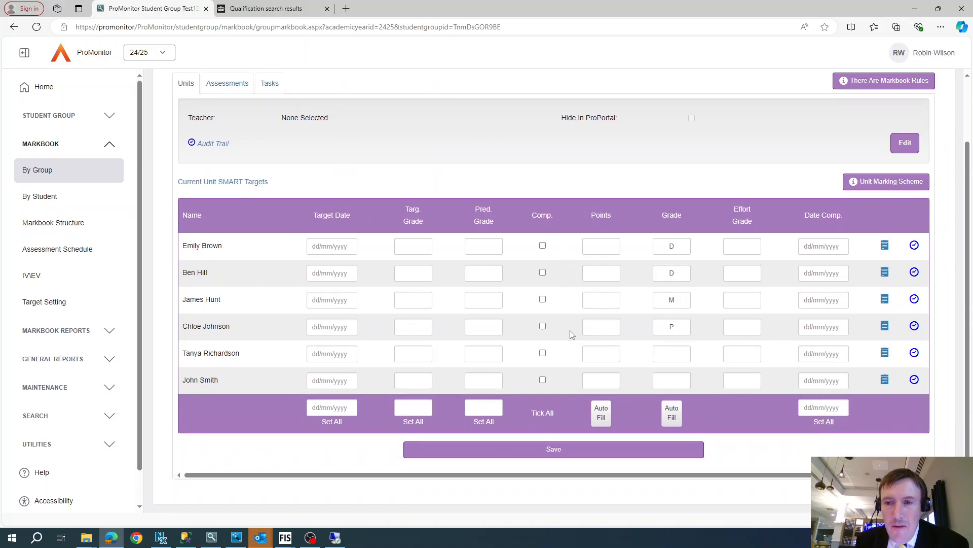
{"action": "scroll", "coordinate": [572, 333], "scroll_direction": "up", "scroll_amount": 2}
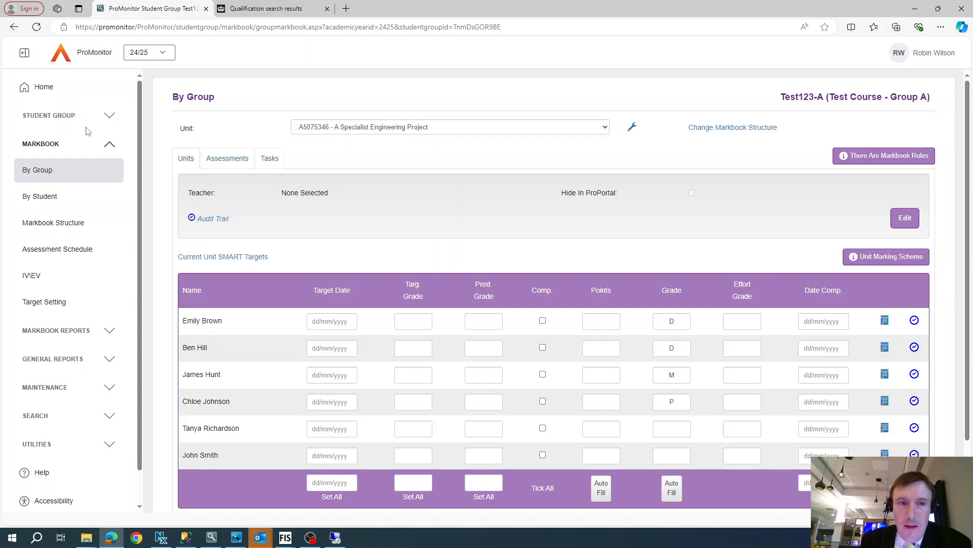
Step: Open the group details and its student group type page to review the marking schemes, rules and configuration
{"action": "left_click", "coordinate": [49, 116]}
{"action": "left_click", "coordinate": [42, 145]}
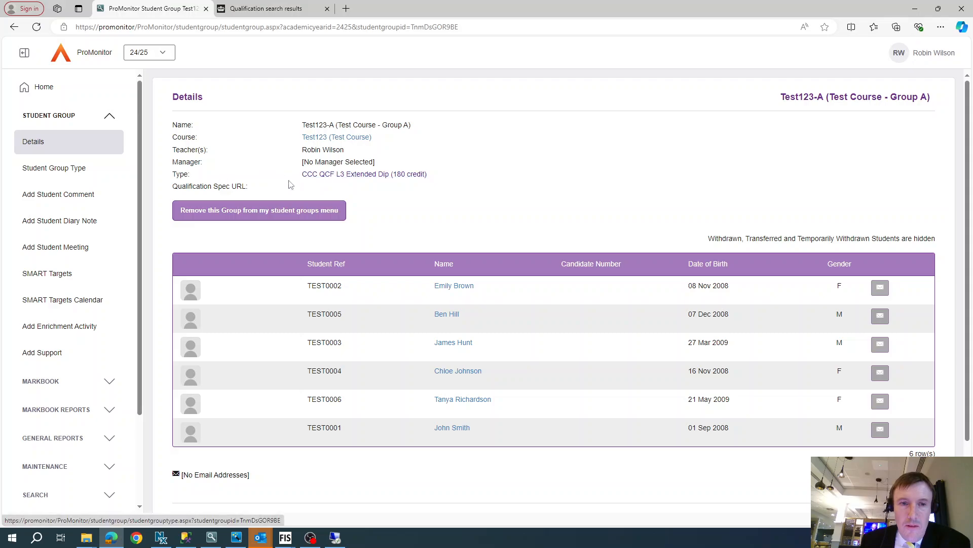
{"action": "left_click", "coordinate": [391, 176]}
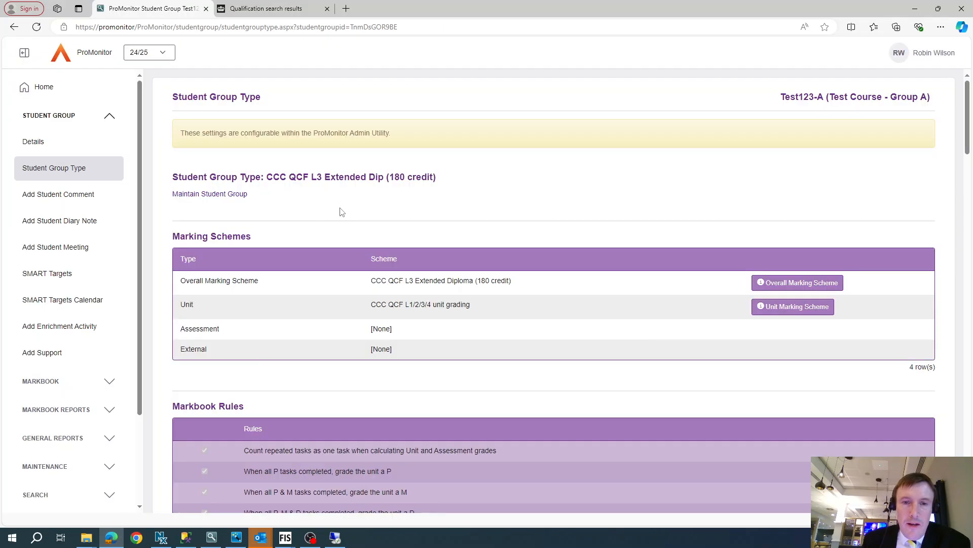
{"action": "scroll", "coordinate": [500, 393], "scroll_direction": "down", "scroll_amount": 8}
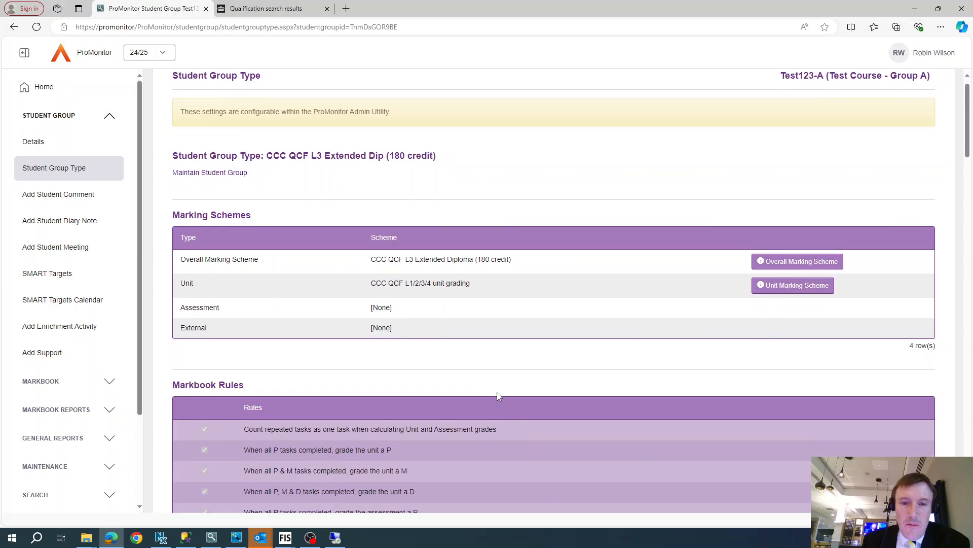
{"action": "scroll", "coordinate": [497, 397], "scroll_direction": "down", "scroll_amount": 15}
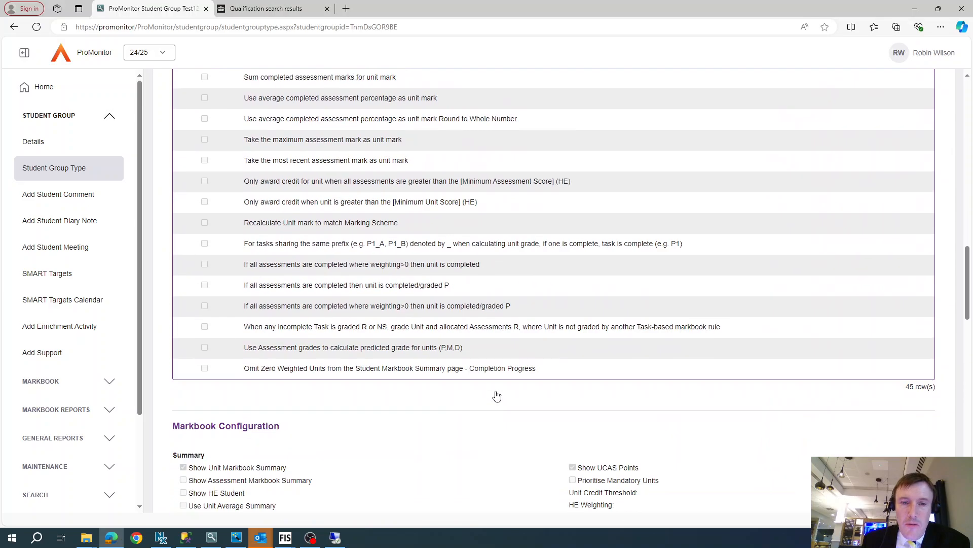
{"action": "scroll", "coordinate": [496, 395], "scroll_direction": "down", "scroll_amount": 12}
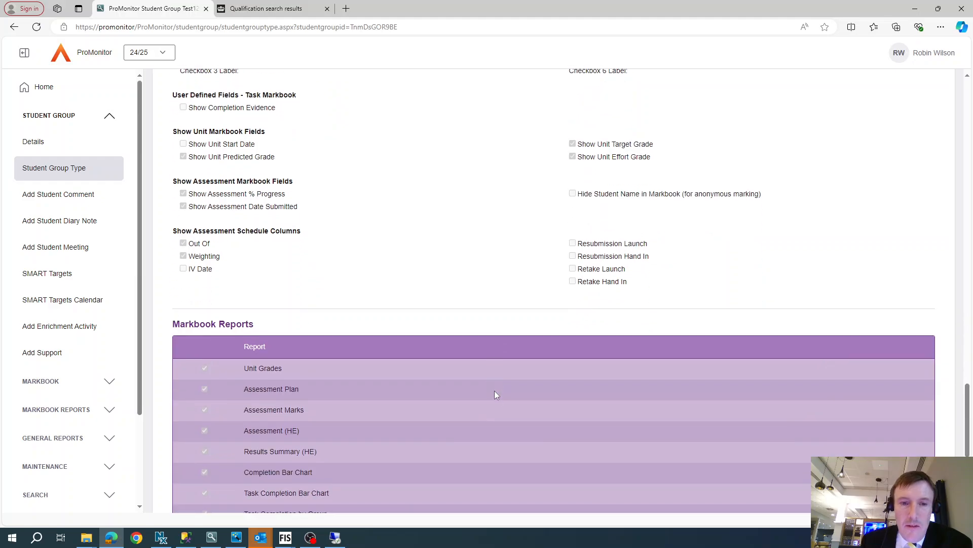
{"action": "scroll", "coordinate": [497, 396], "scroll_direction": "up", "scroll_amount": 20}
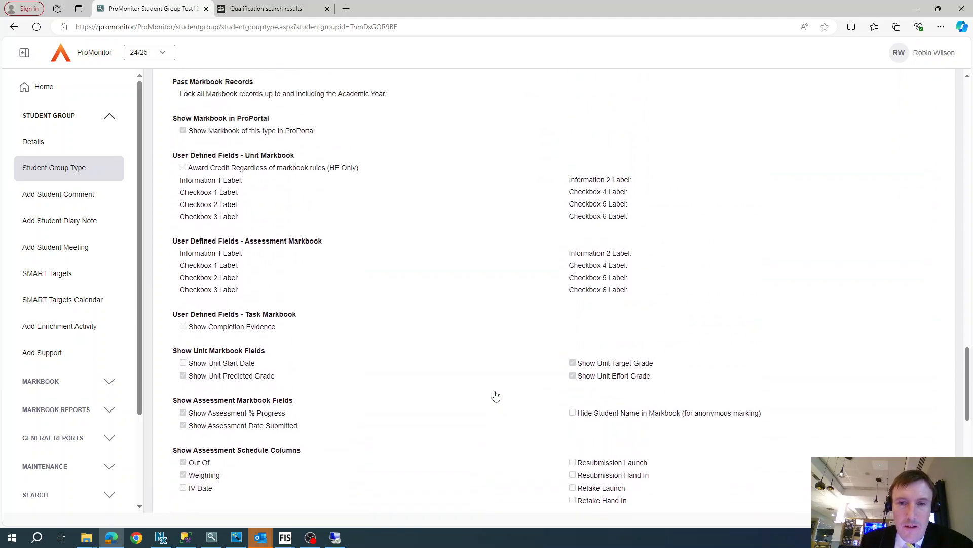
Step: View the overall and unit marking scheme grade tables and scan the group type's markbook rules and configuration
{"action": "scroll", "coordinate": [499, 395], "scroll_direction": "up", "scroll_amount": 20}
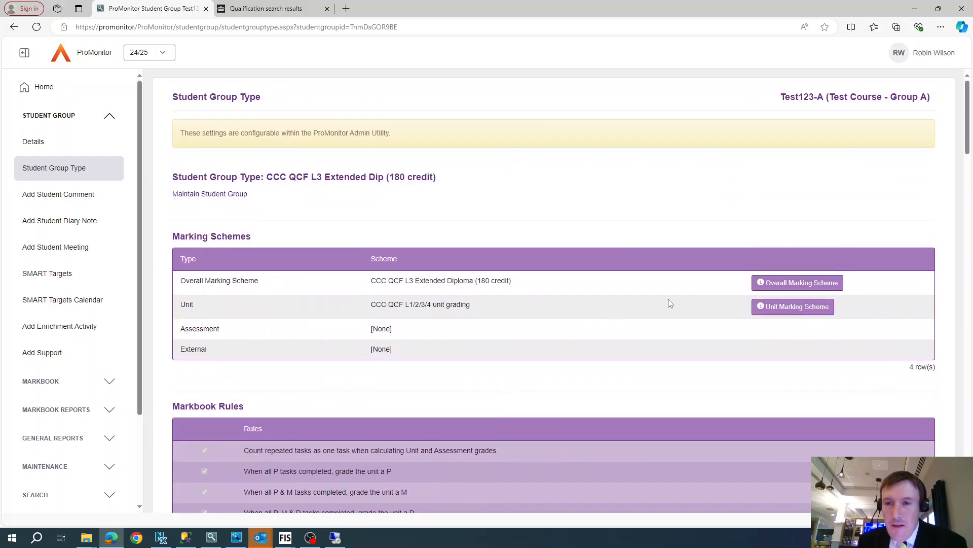
{"action": "left_click", "coordinate": [754, 286]}
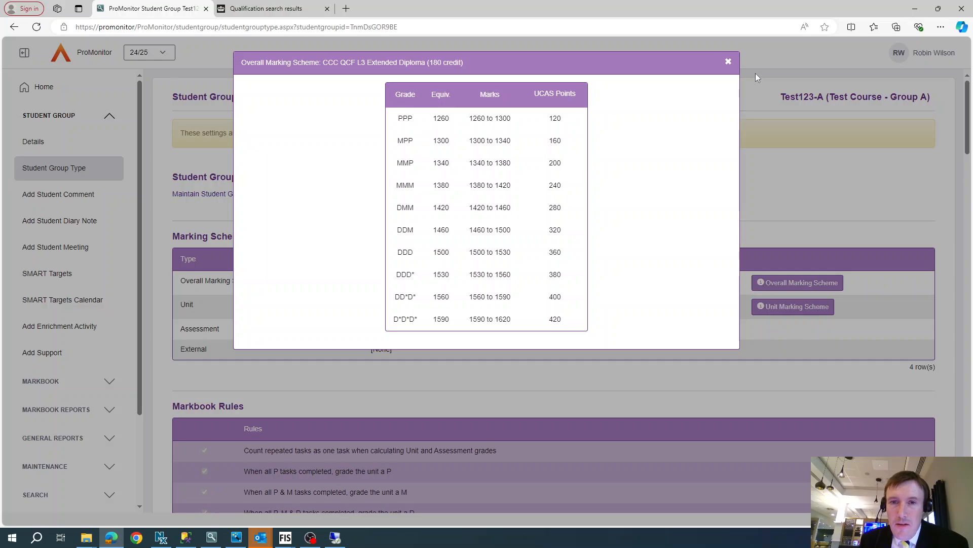
{"action": "left_click", "coordinate": [728, 62]}
{"action": "left_click", "coordinate": [790, 311]}
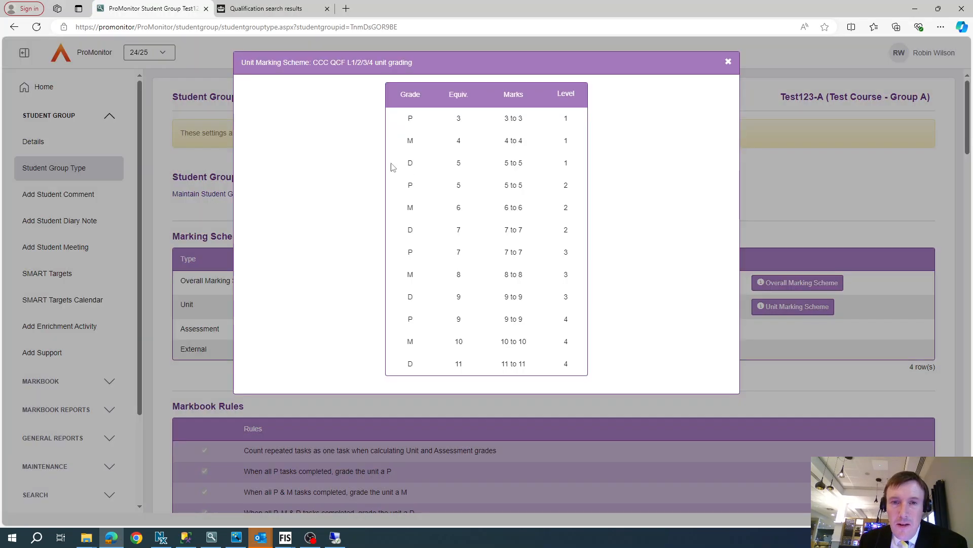
{"action": "left_click", "coordinate": [729, 64]}
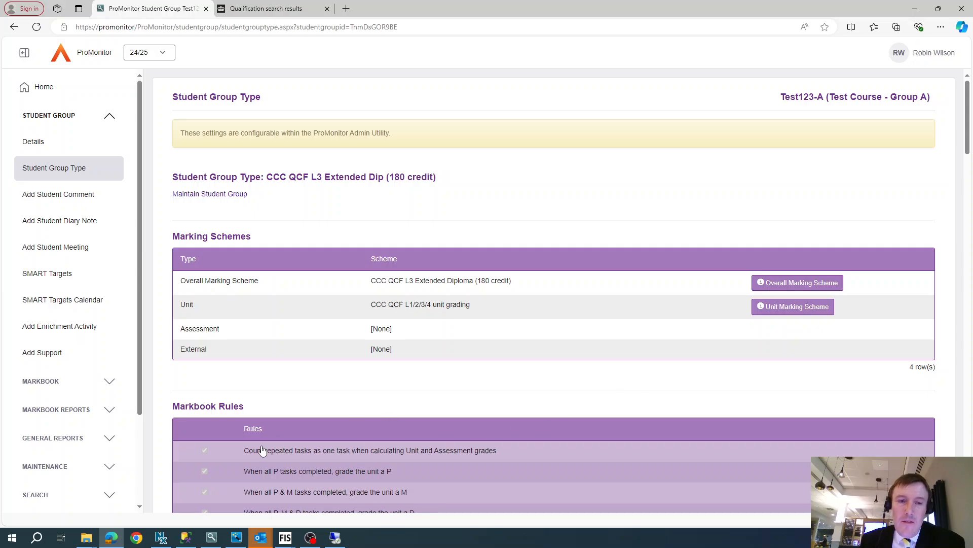
{"action": "scroll", "coordinate": [276, 258], "scroll_direction": "down", "scroll_amount": 15}
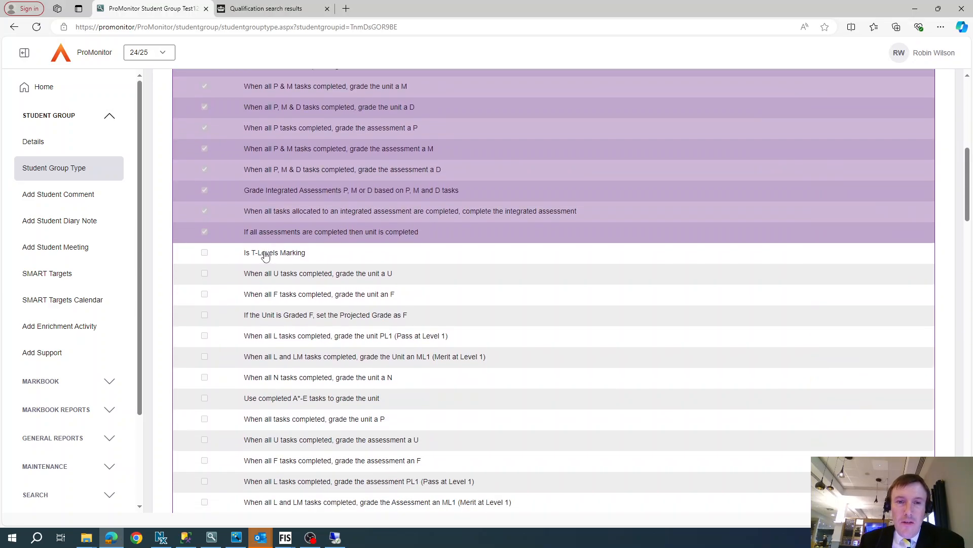
{"action": "scroll", "coordinate": [260, 253], "scroll_direction": "down", "scroll_amount": 7}
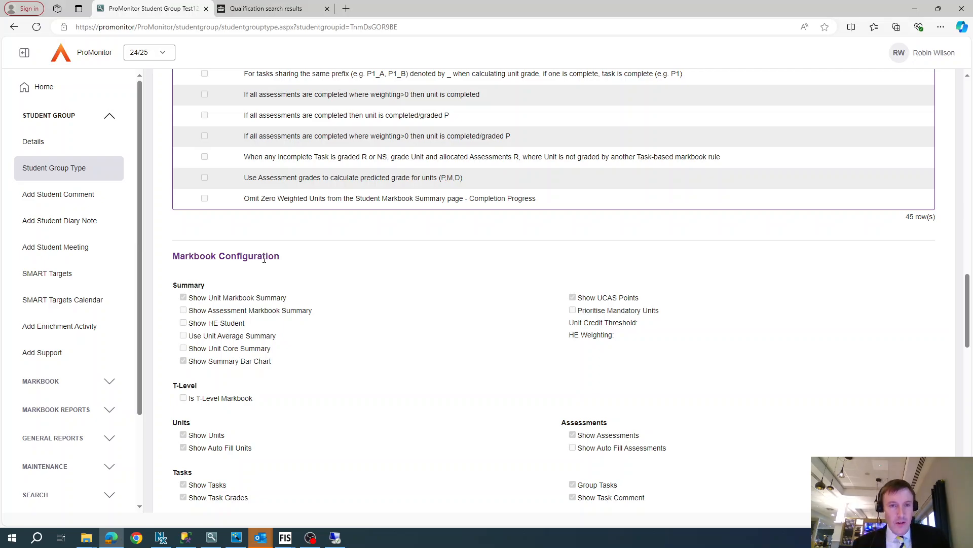
{"action": "scroll", "coordinate": [304, 254], "scroll_direction": "up", "scroll_amount": 9}
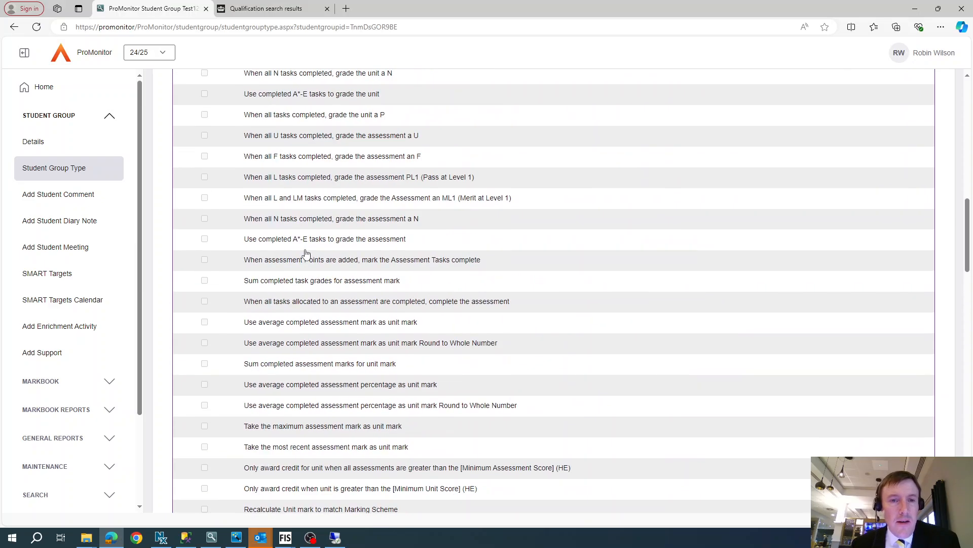
{"action": "scroll", "coordinate": [306, 253], "scroll_direction": "up", "scroll_amount": 10}
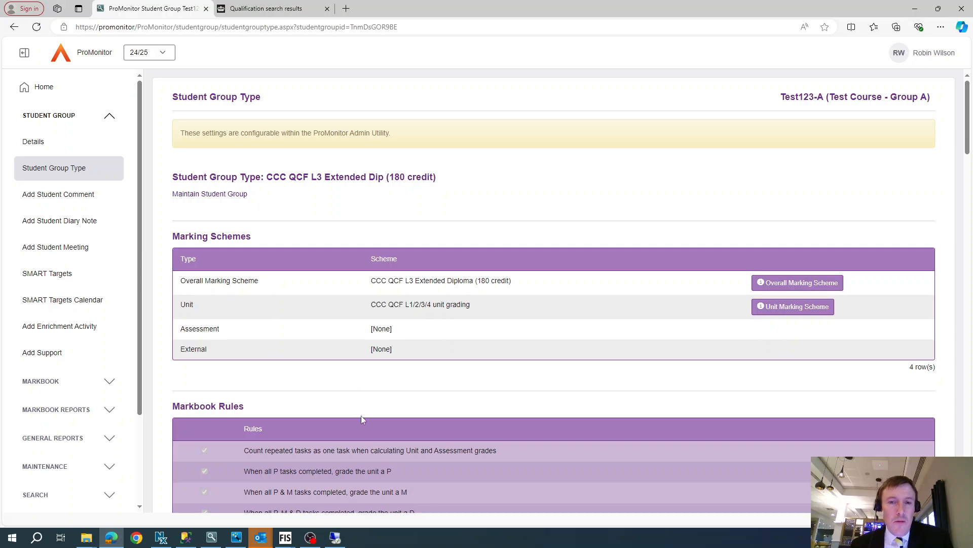
{"action": "left_click", "coordinate": [310, 537]}
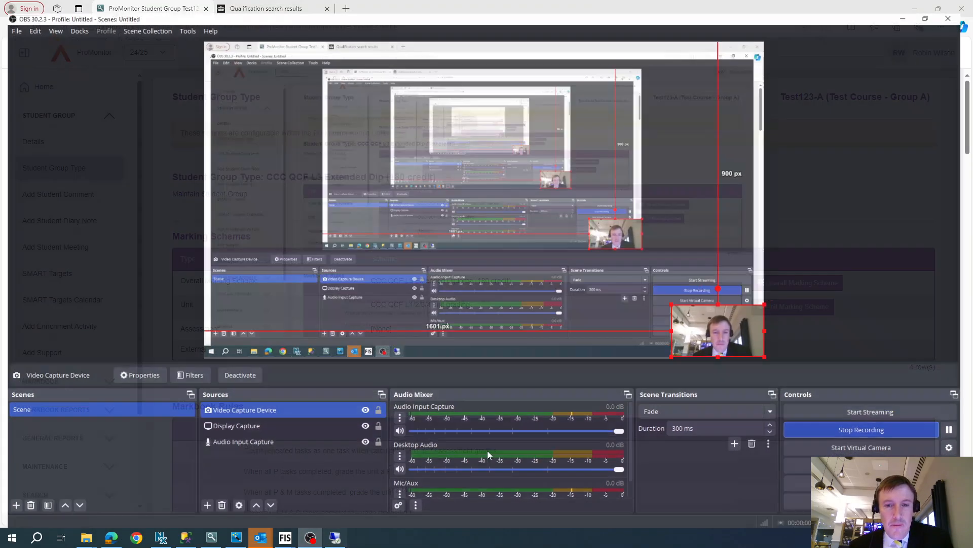